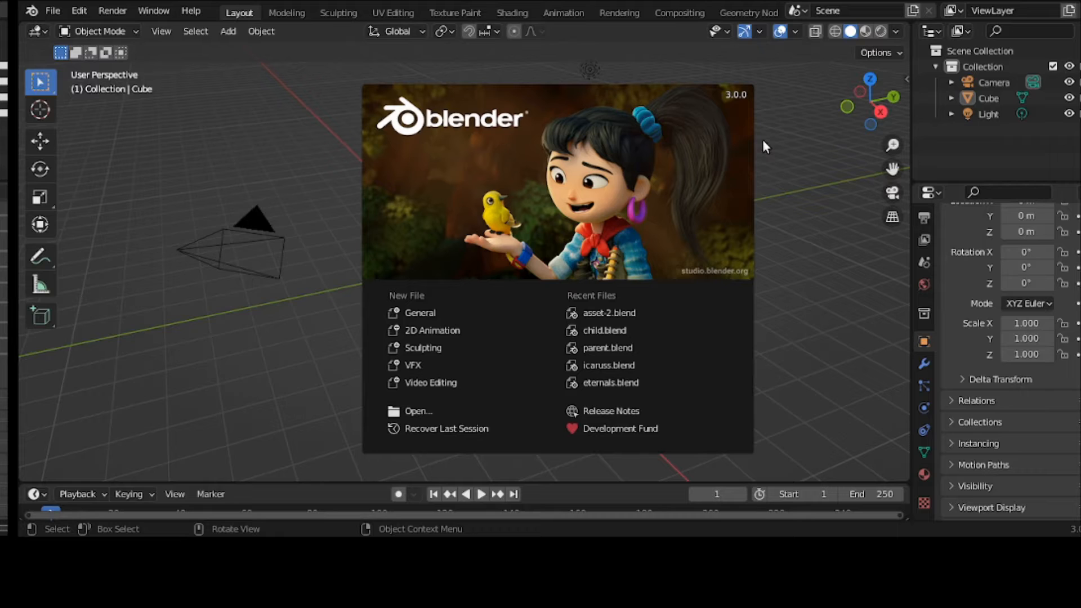
Dismiss the splash screen and delete the default cube from the scene.
left_click(642, 142)
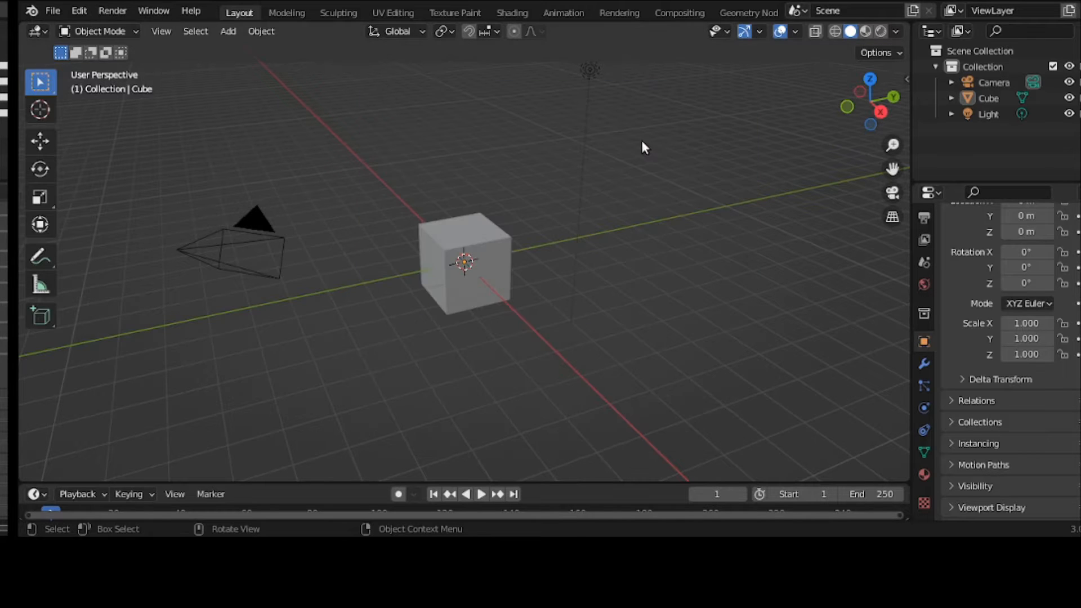
left_click(501, 242)
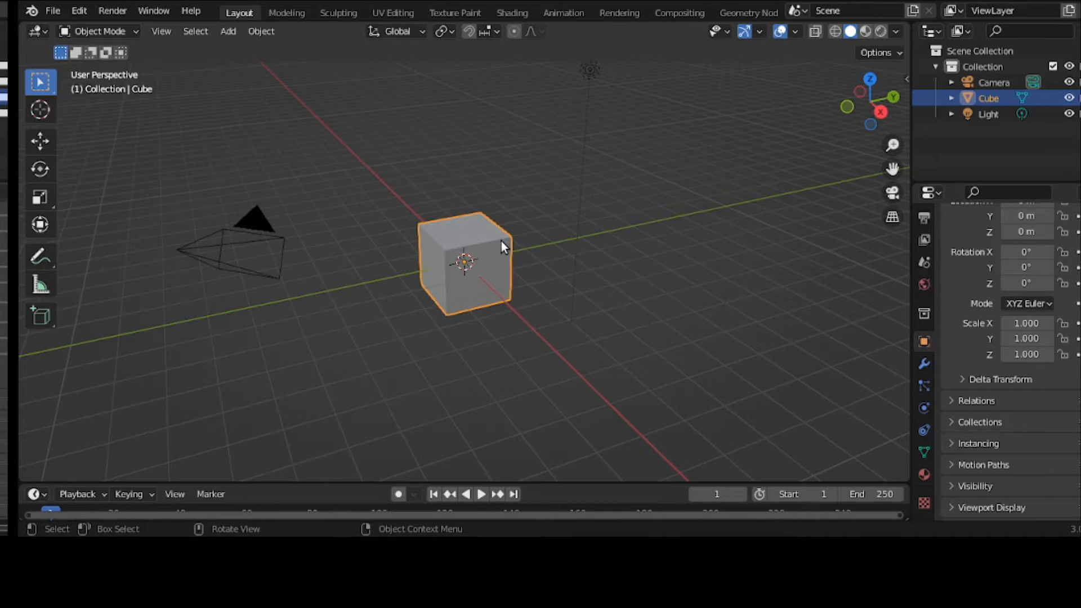
key("x")
left_click(502, 242)
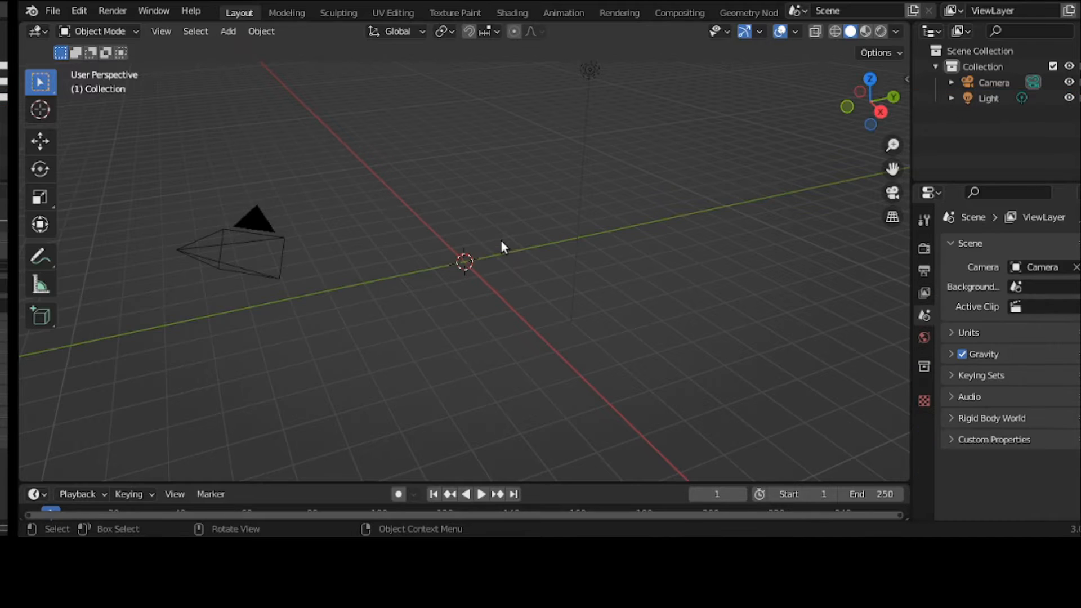
Add a plane mesh to the scene and scale it uniformly by a factor of 4.
left_click(231, 32)
mouse_move(238, 50)
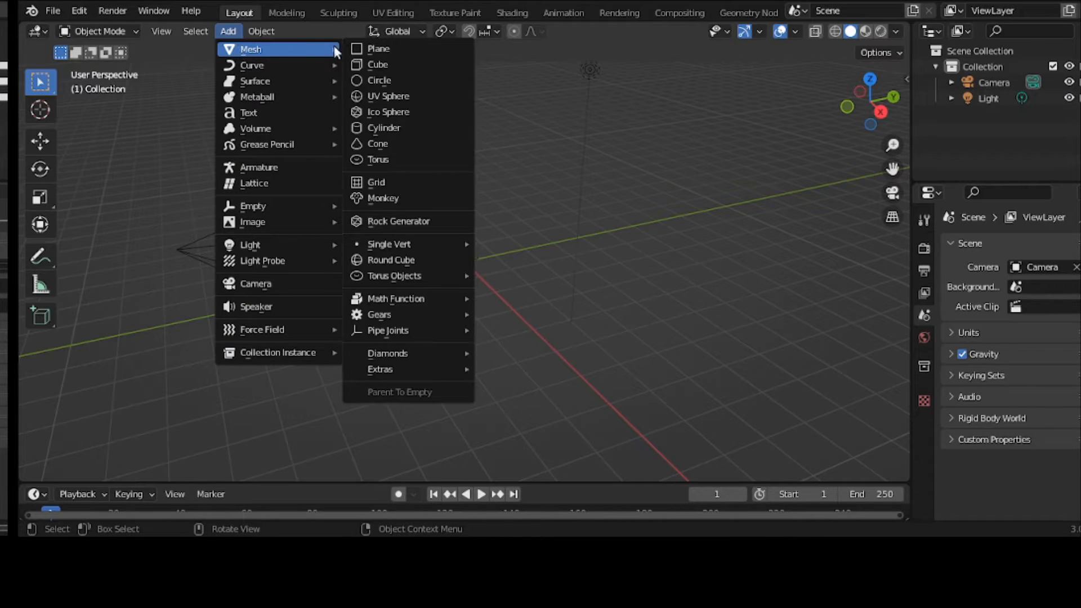
left_click(358, 48)
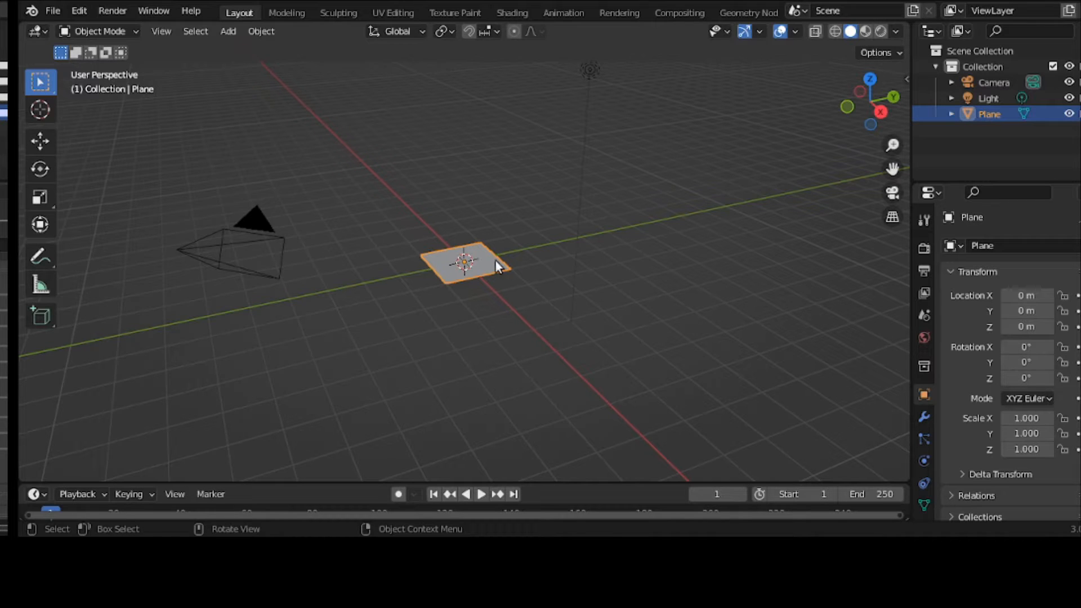
key("s")
key("4")
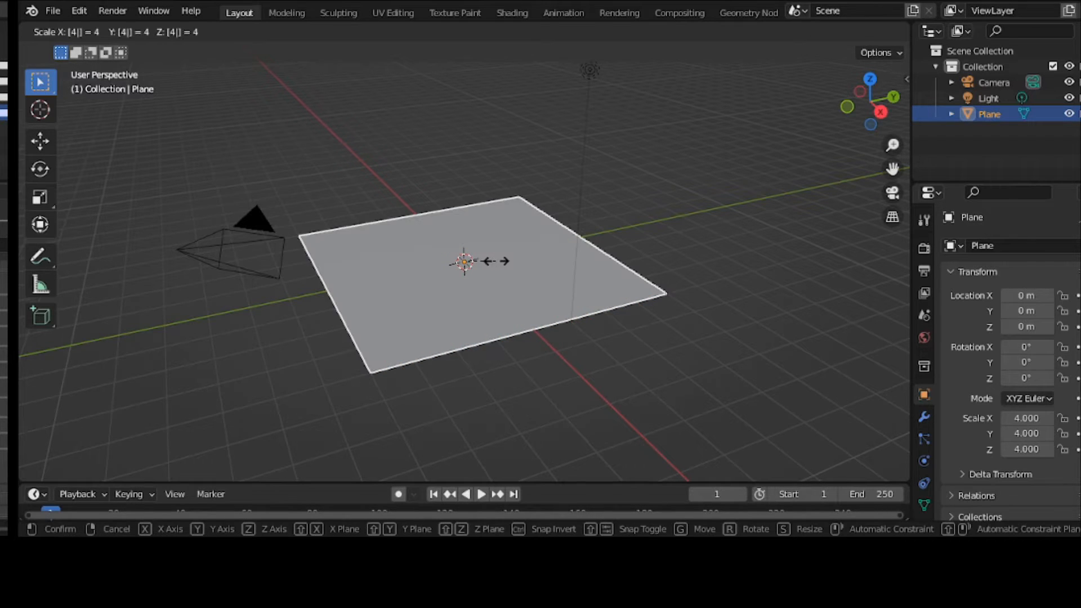
key("Return")
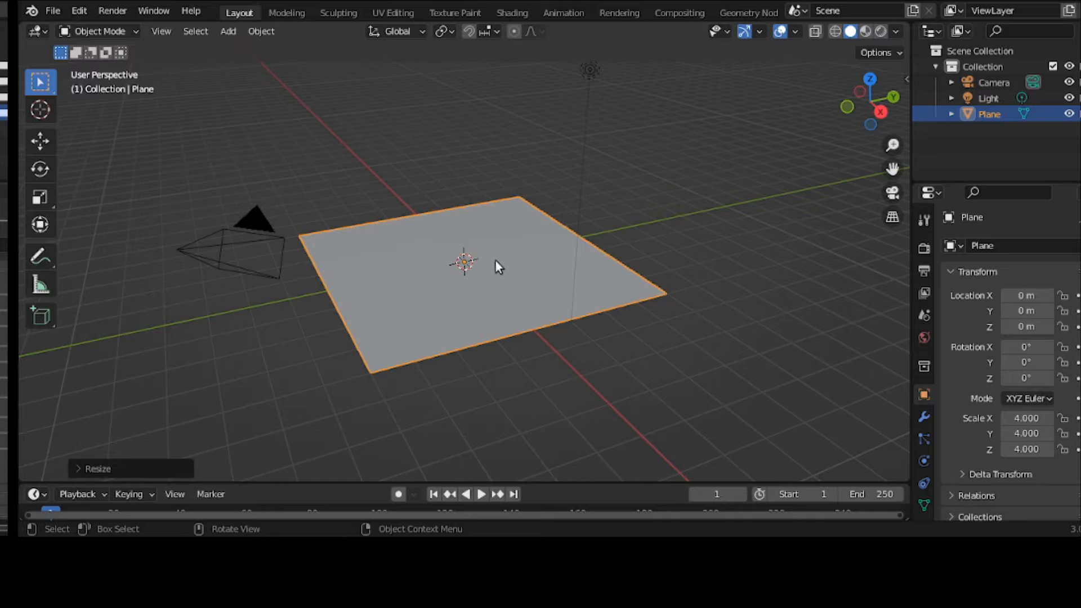
Switch to the Shading workspace and view the plane from the top.
left_click(509, 11)
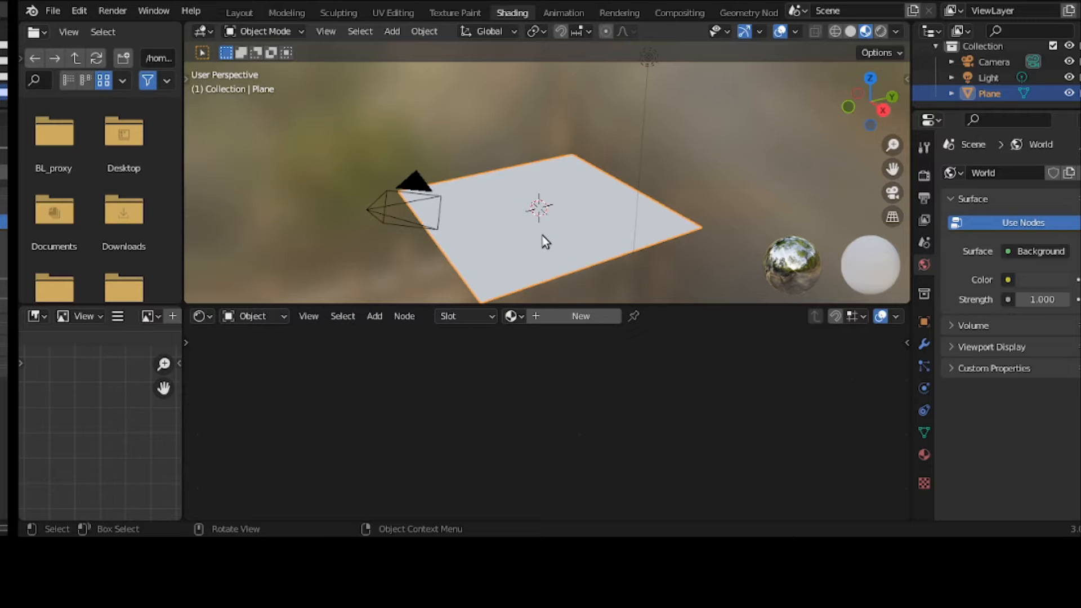
key("grave")
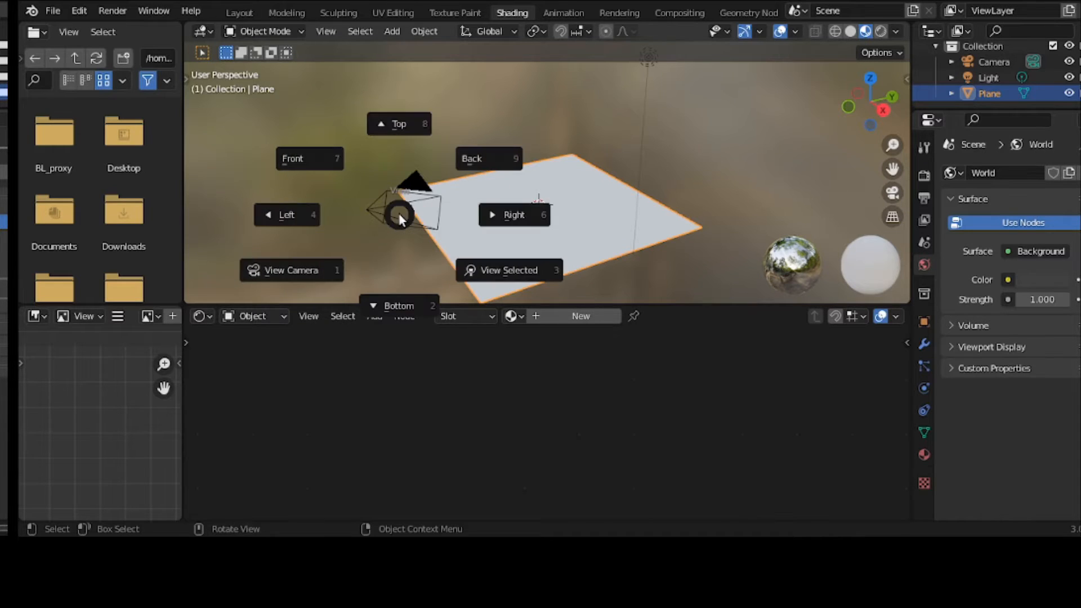
left_click(391, 131)
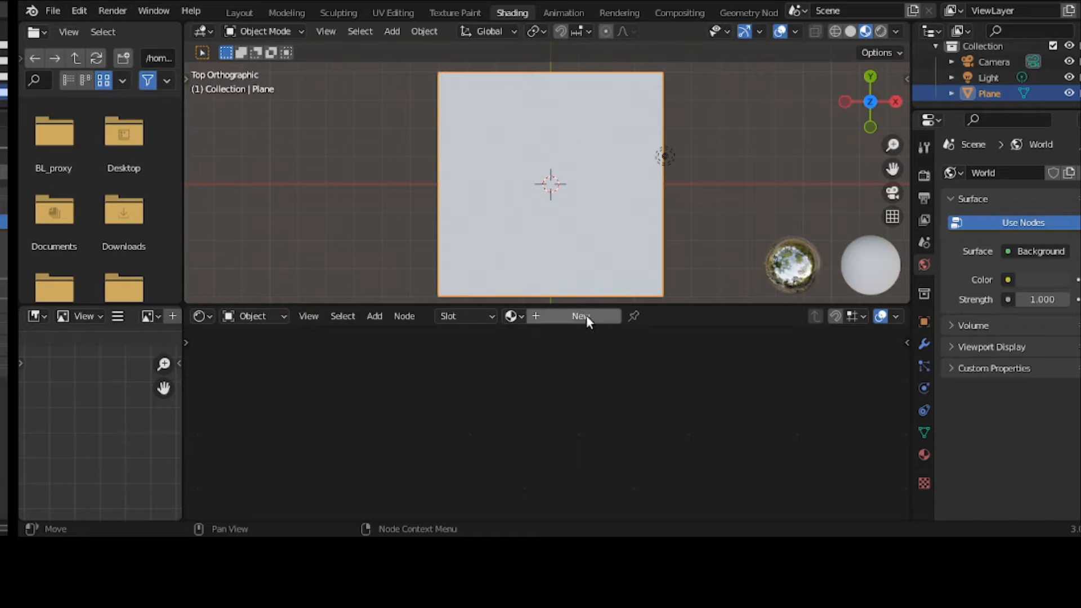
Create a new material for the plane in its material properties.
left_click(924, 455)
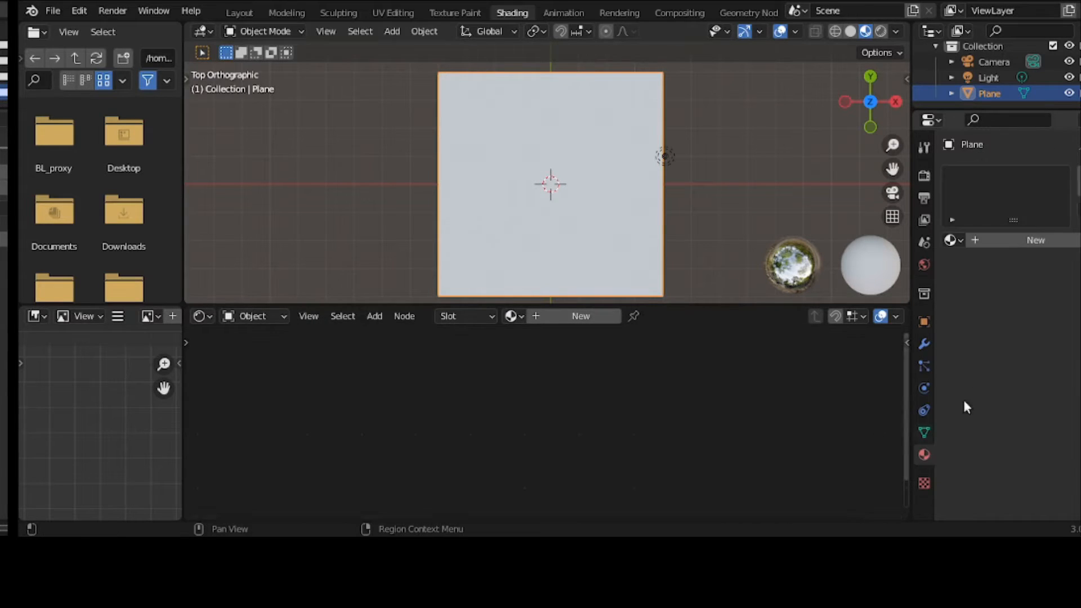
left_click(1022, 241)
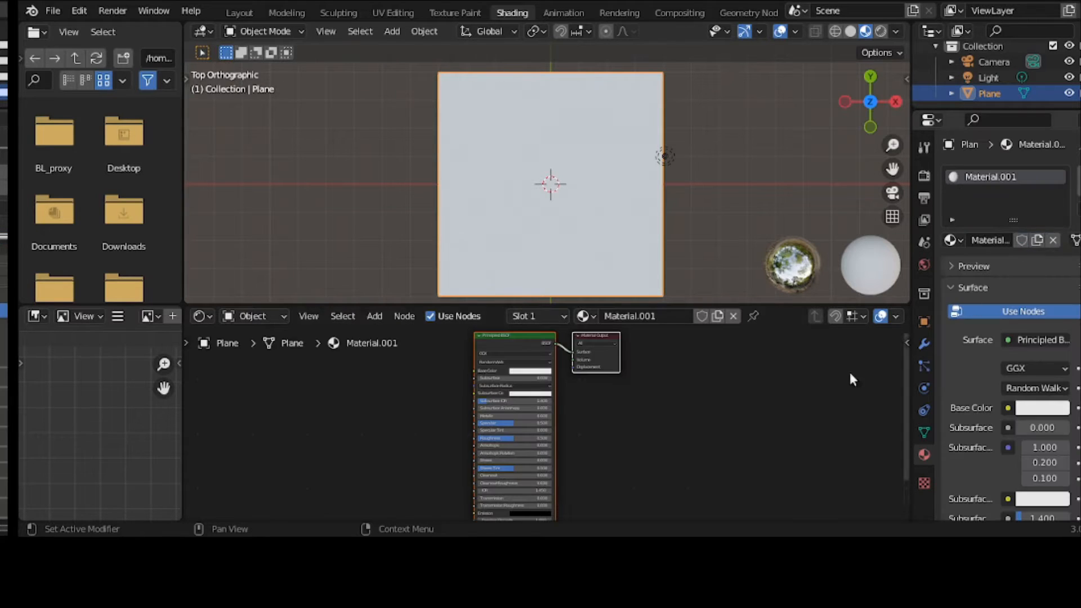
scroll(711, 451, "up", 5)
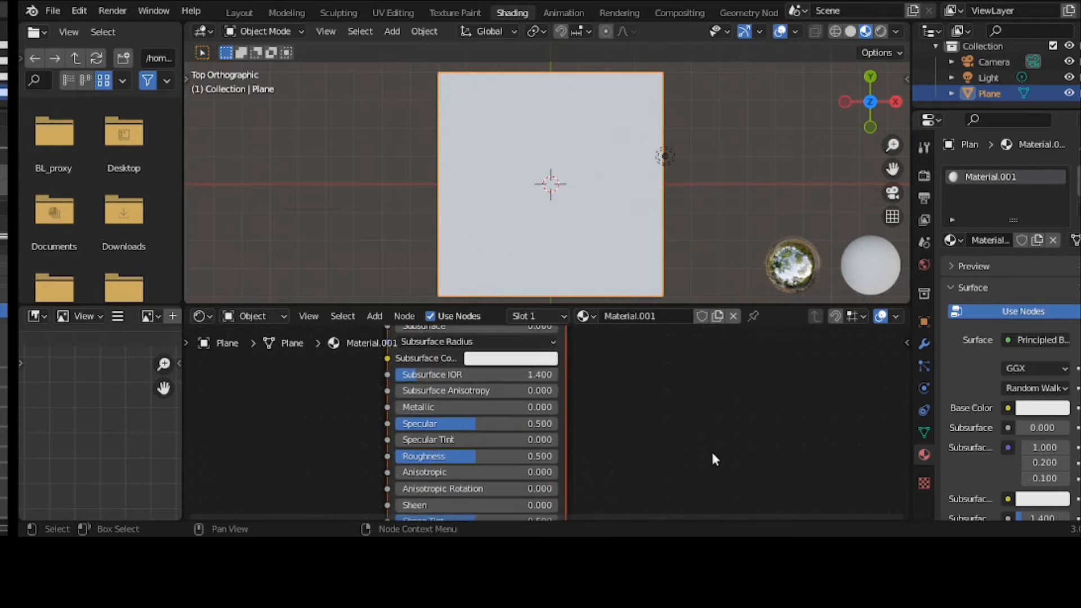
scroll(796, 386, "down", 4)
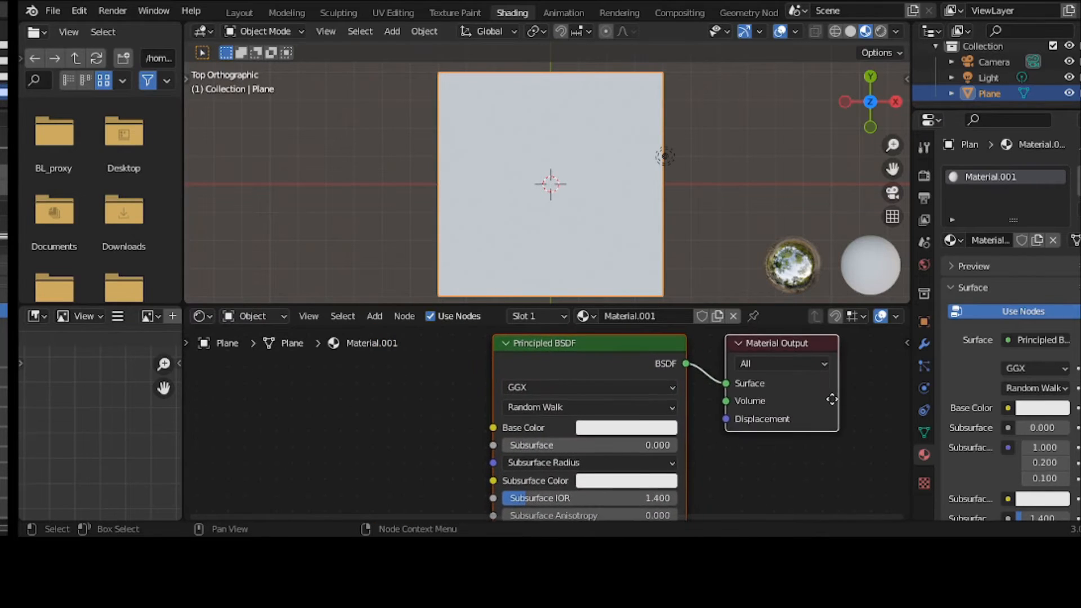
middle_click_drag(828, 398, 818, 396)
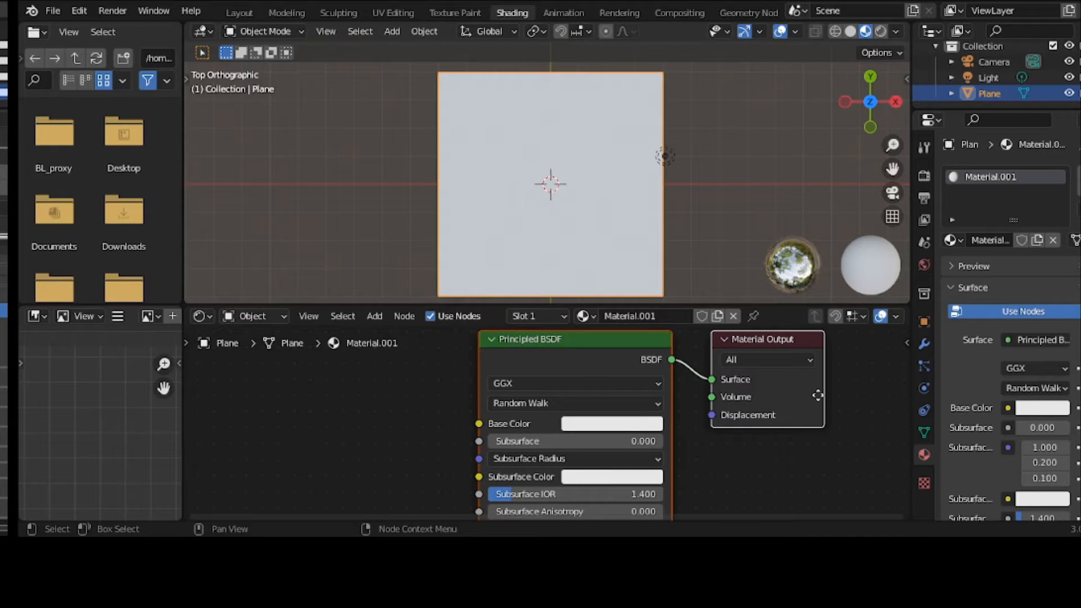
middle_click_drag(818, 395, 816, 395)
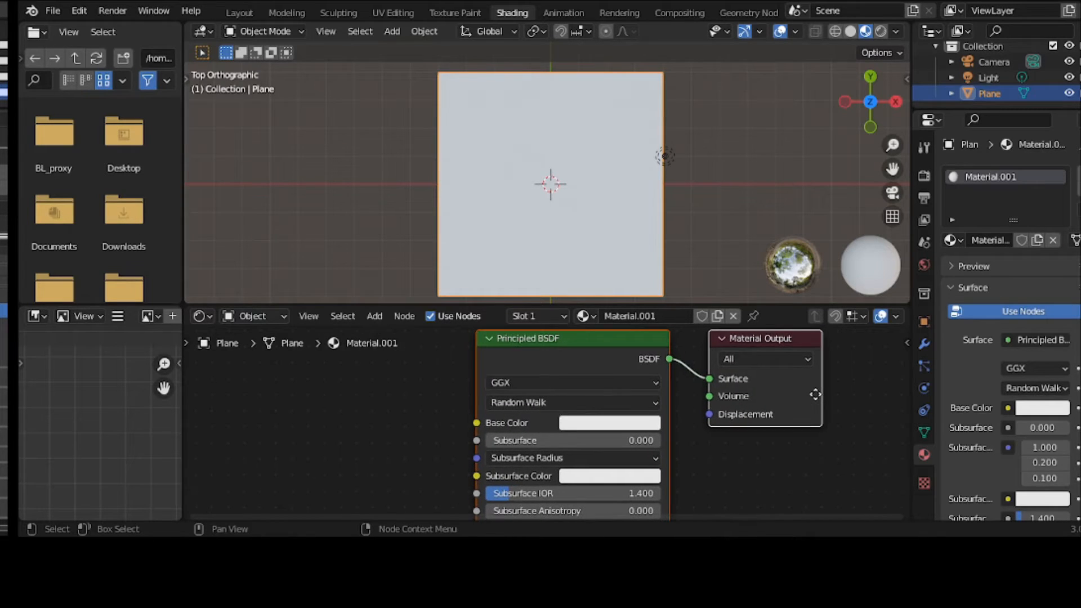
middle_click_drag(813, 391, 825, 417)
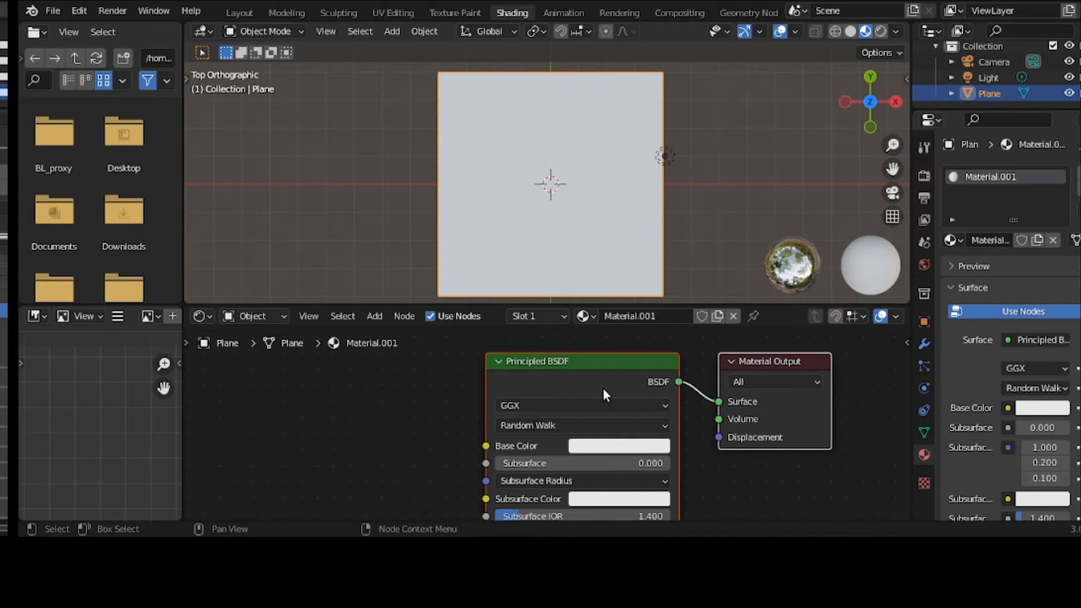
Add a Texture Coordinate node to the material, placed well before the Principled BSDF node.
scroll(603, 387, "up", 1)
middle_click_drag(603, 387, 895, 379)
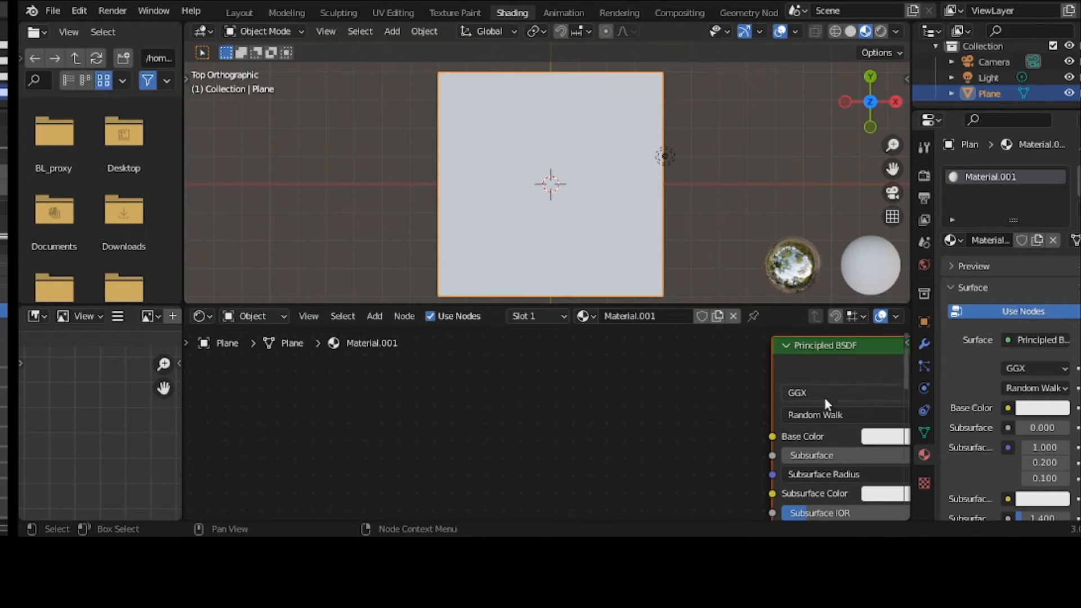
left_click(373, 316)
mouse_move(401, 407)
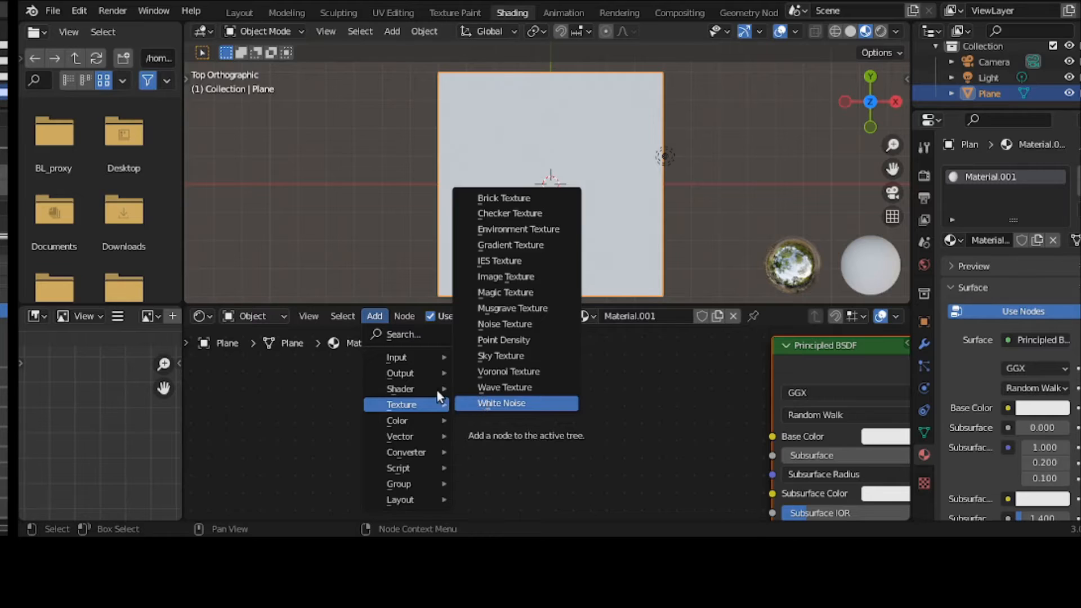
mouse_move(421, 356)
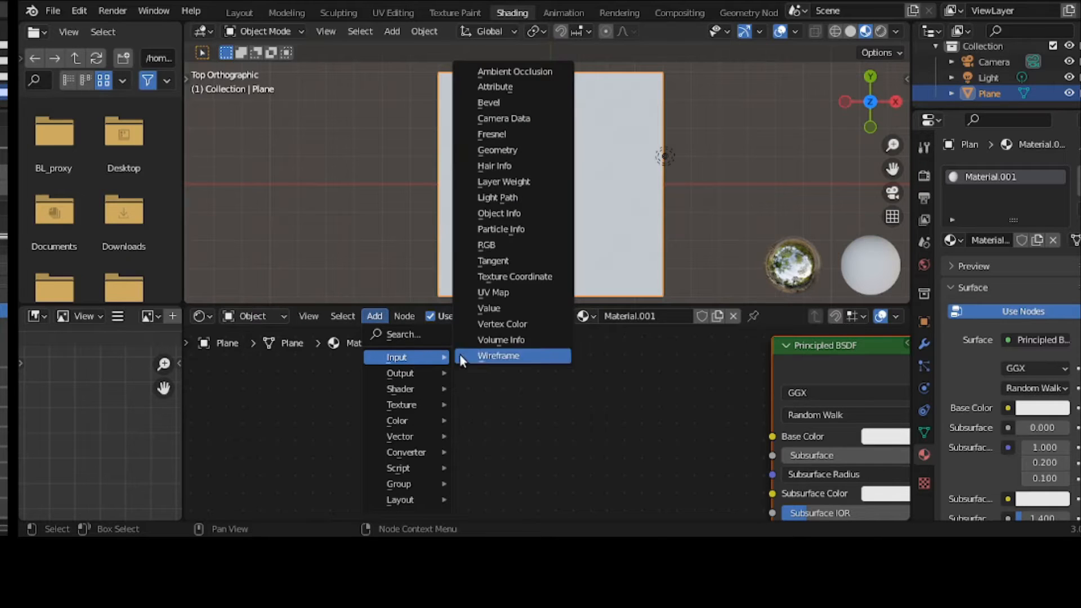
left_click(501, 276)
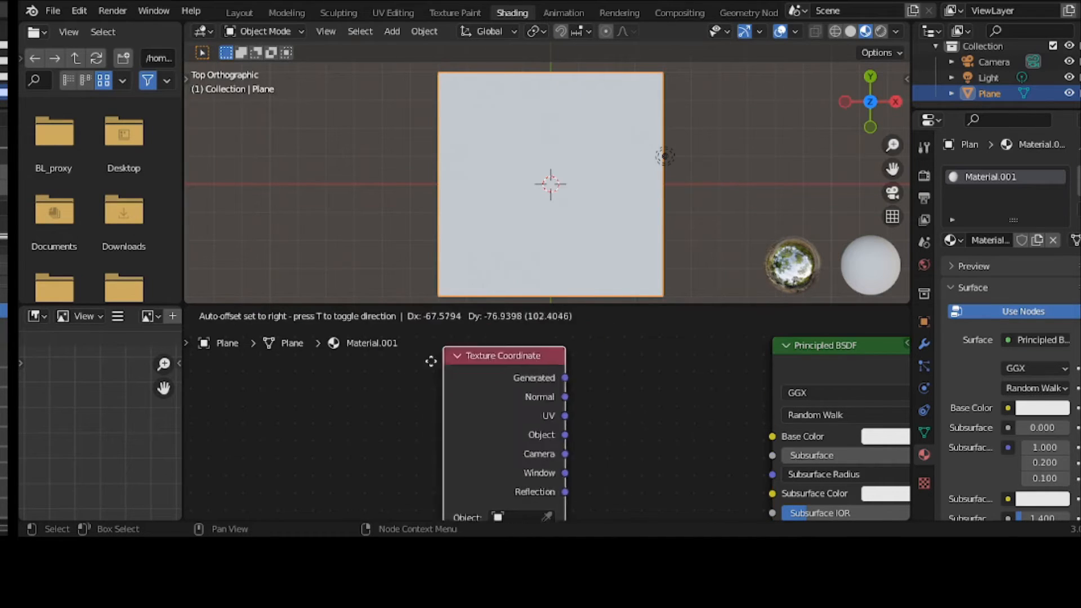
left_click(270, 356)
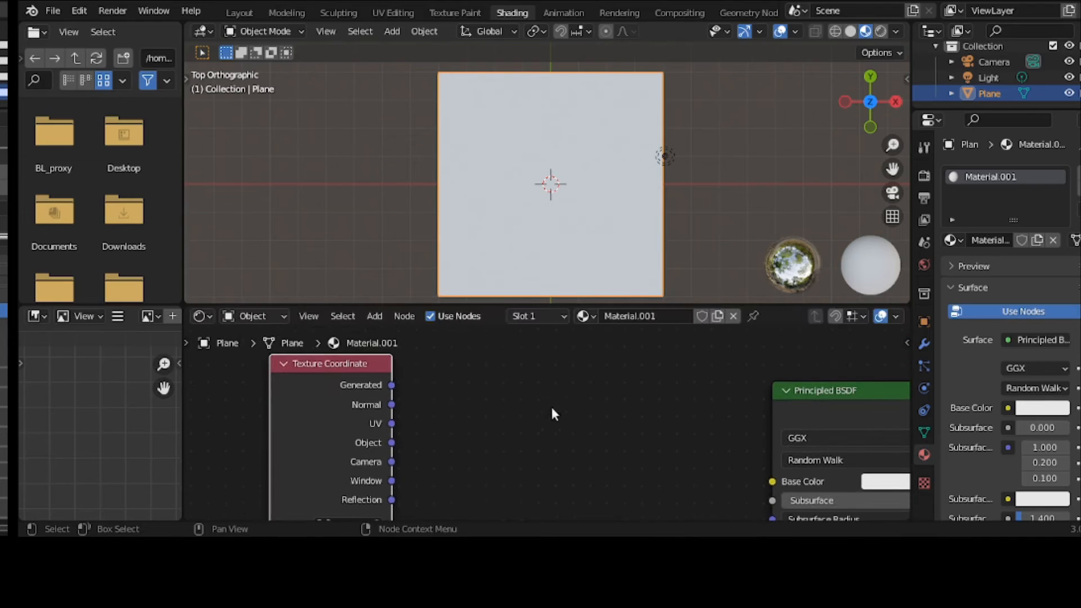
Join the image editor area into the shader editor and move the Texture Coordinate node farther from the Principled BSDF.
right_click(184, 421)
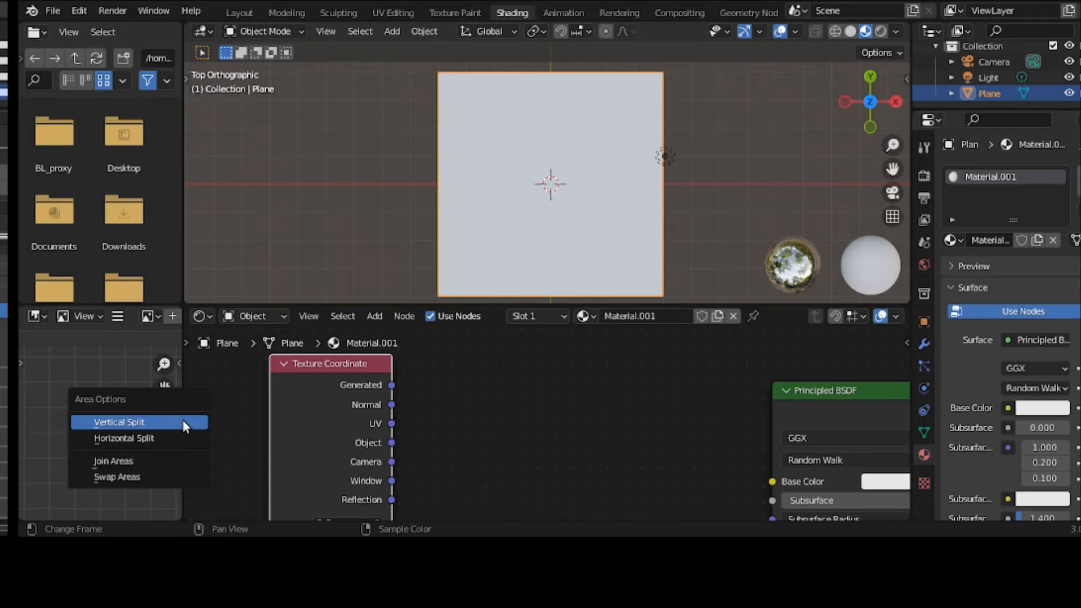
left_click(182, 457)
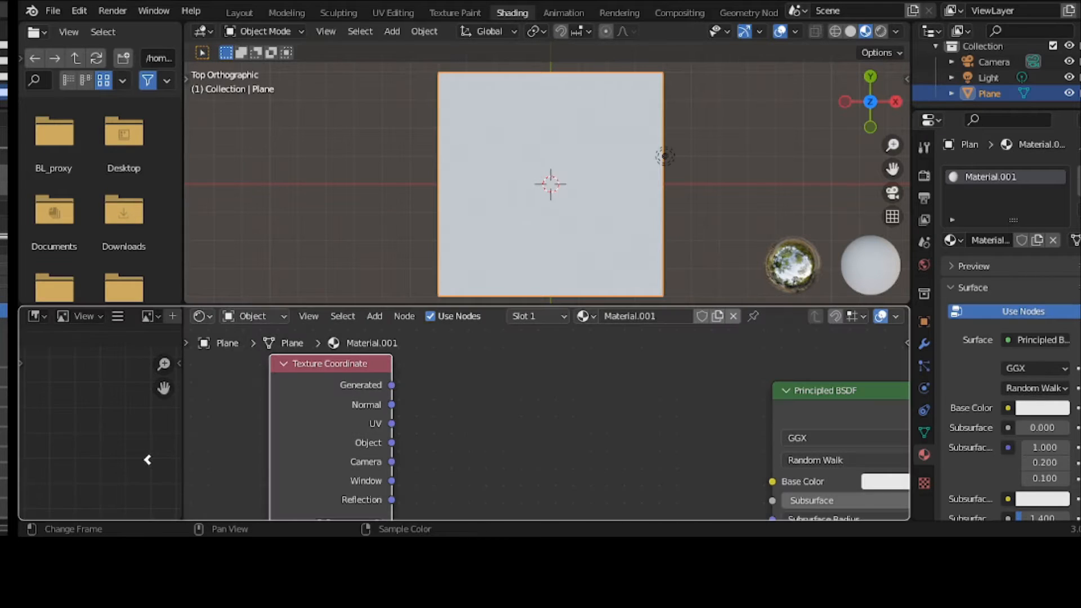
left_click(144, 455)
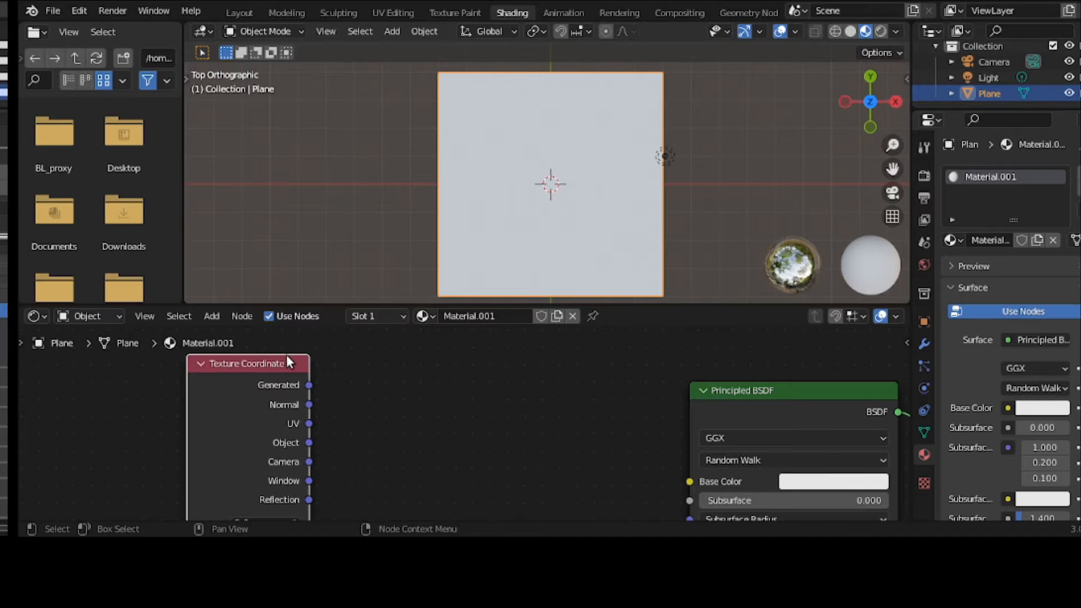
left_click_drag(286, 354, 148, 369)
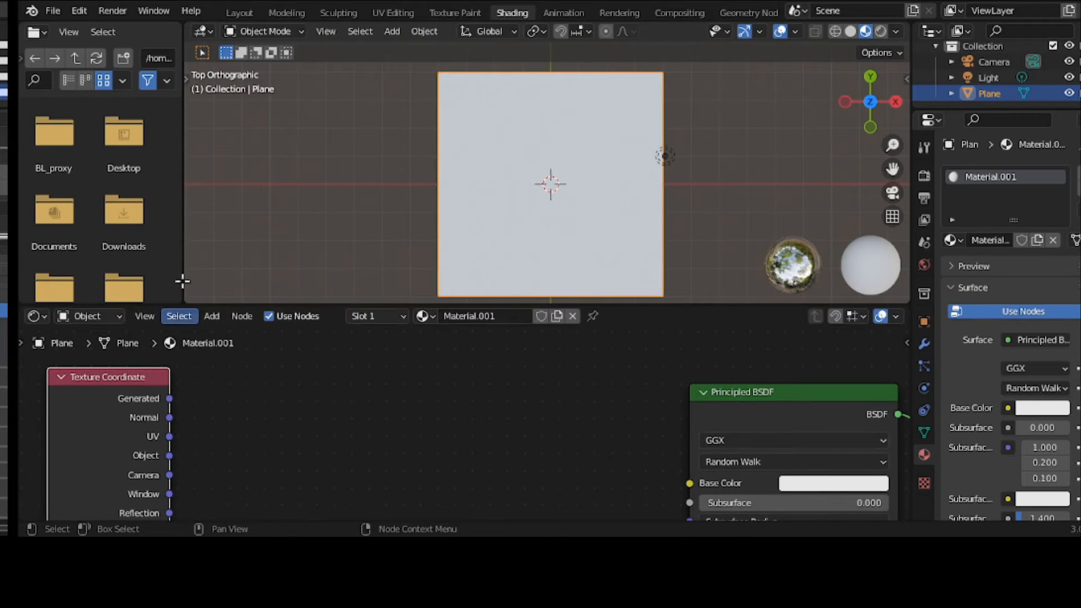
Join the file browser area into the 3D viewport to widen the viewport.
right_click(182, 226)
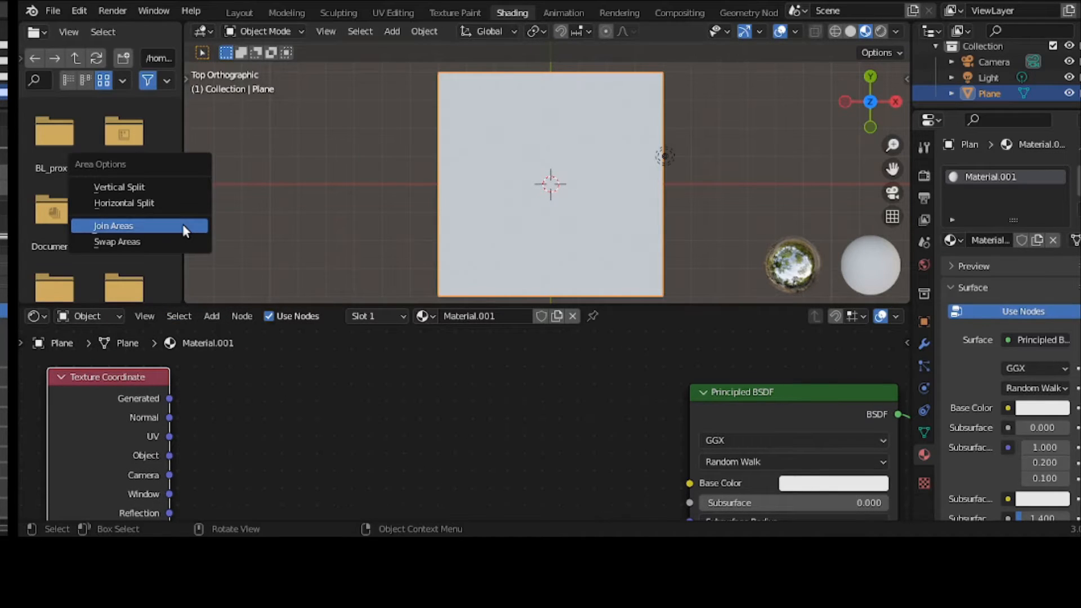
left_click(182, 225)
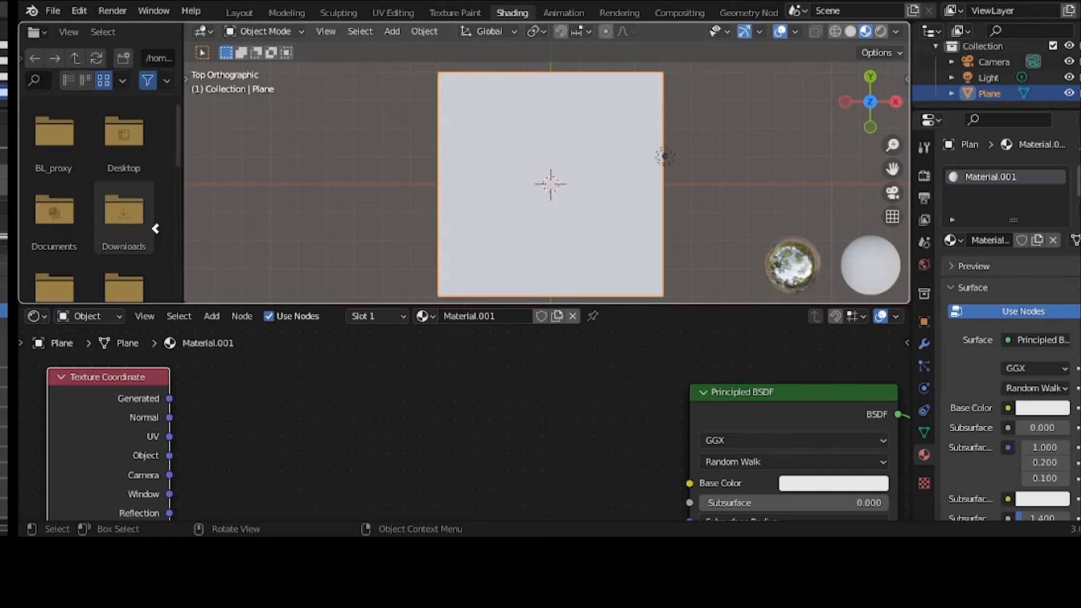
left_click(156, 234)
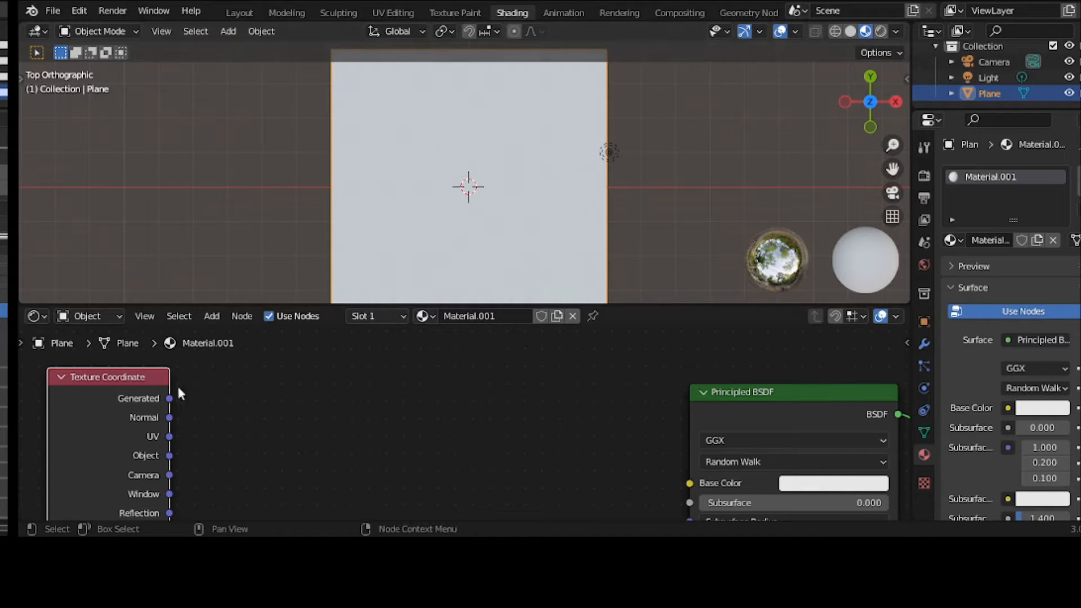
Add a Separate XYZ node, connect the Texture Coordinate's Object output to its Vector input, and shift the Principled BSDF slightly to make room.
left_click_drag(732, 389, 733, 369)
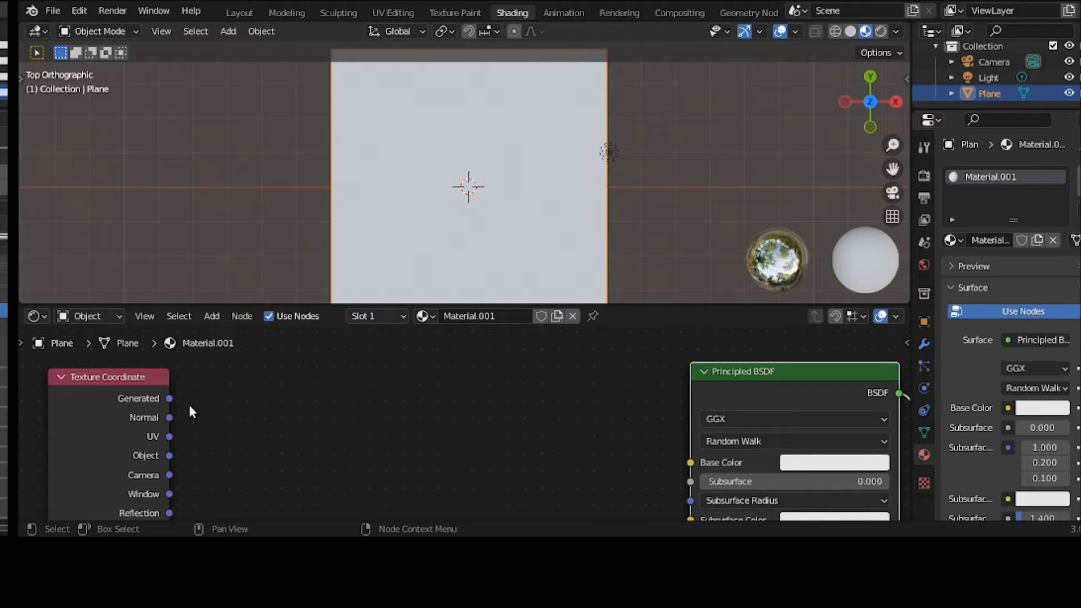
left_click(208, 319)
mouse_move(249, 453)
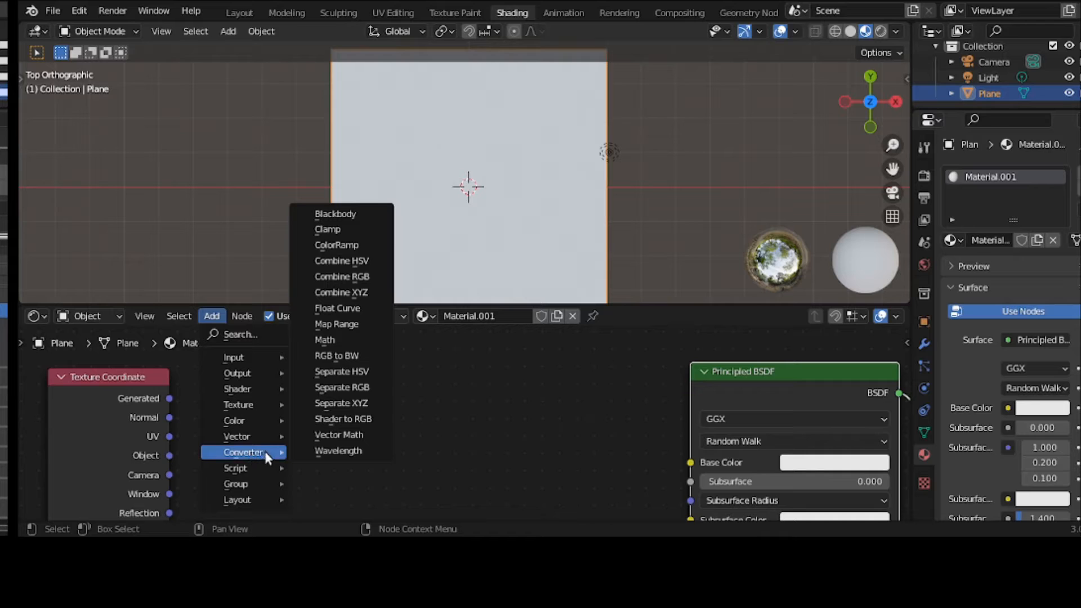
left_click(341, 404)
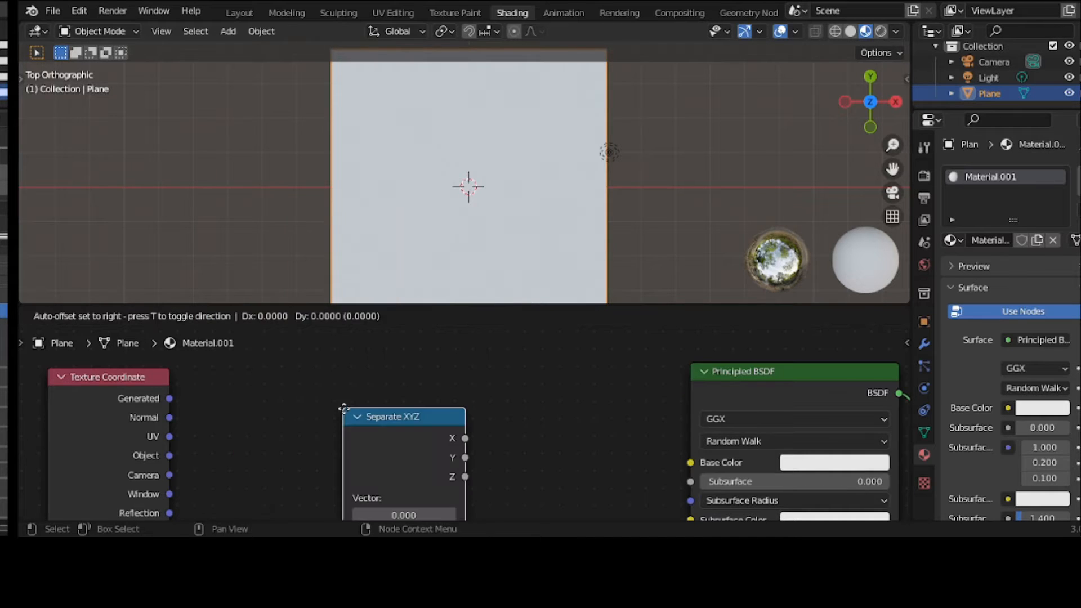
left_click(253, 372)
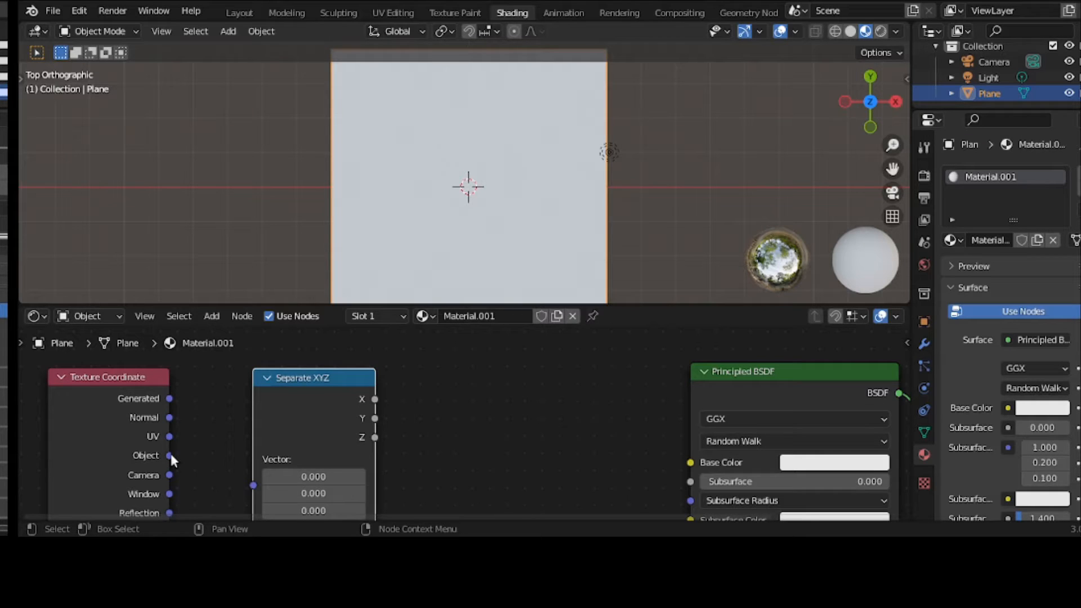
left_click_drag(170, 456, 254, 487)
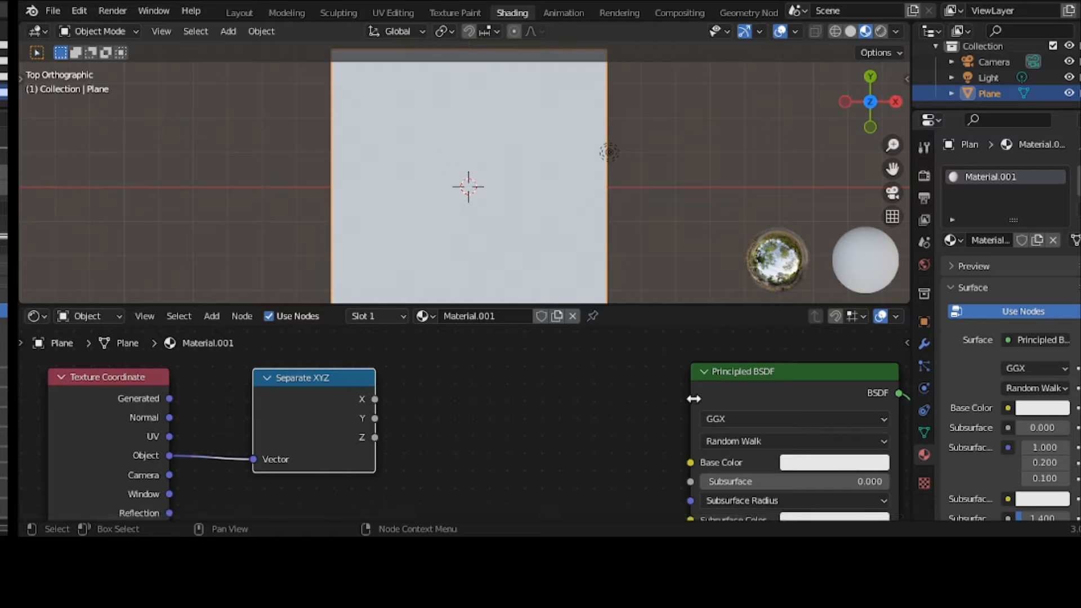
mouse_move(738, 373)
left_mouse_down()
mouse_move(780, 369)
mouse_move(804, 343)
mouse_move(745, 358)
left_mouse_up()
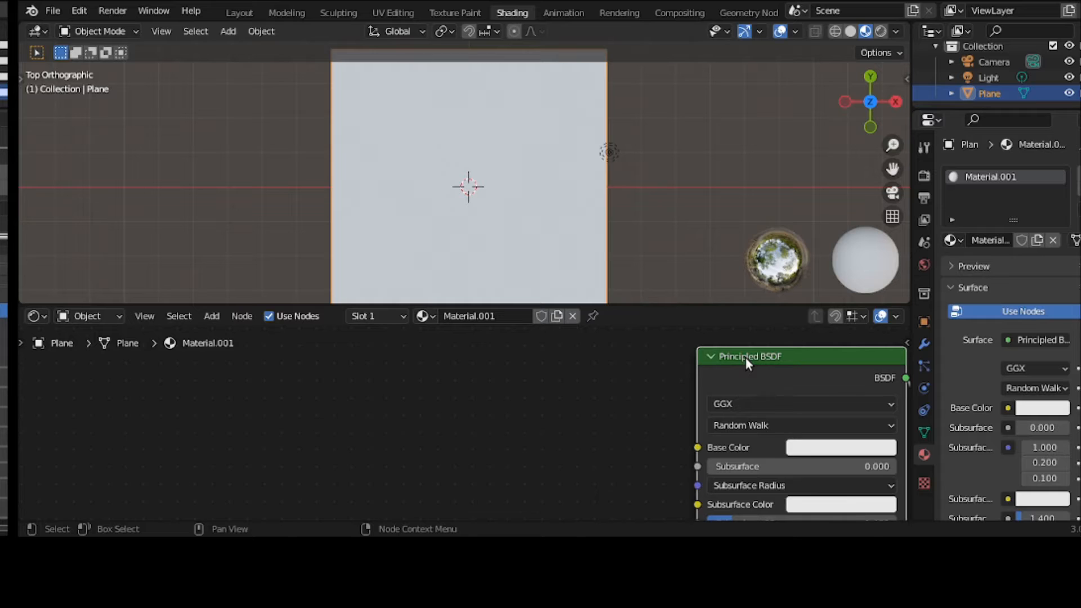
Move the Principled BSDF node down closer to the coordinate nodes' level and connect Separate XYZ's X output to its Base Color.
scroll(746, 358, "down", 1)
middle_click_drag(595, 454, 598, 400)
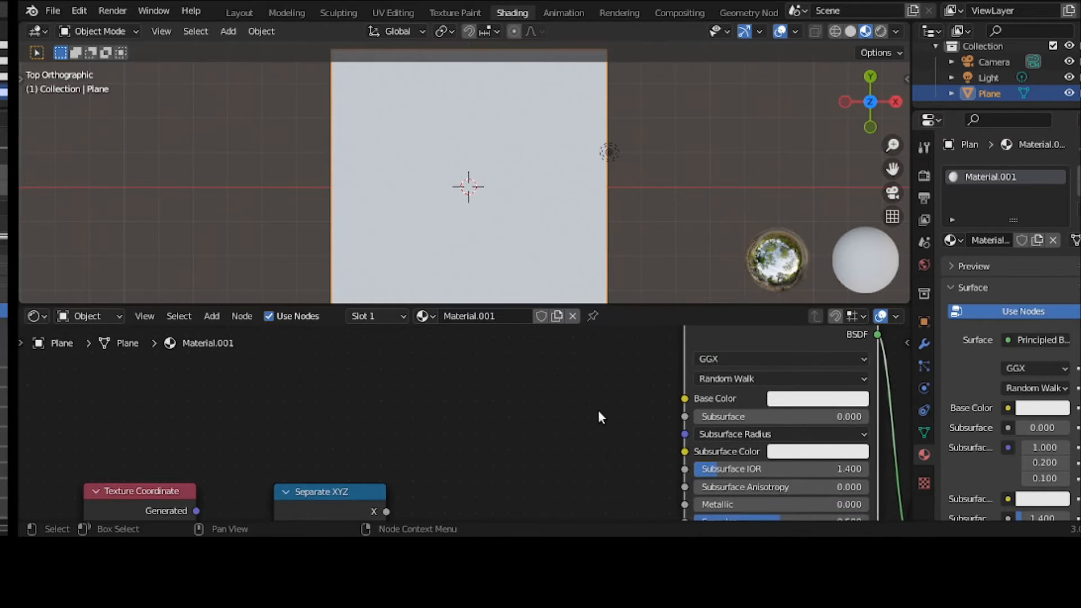
scroll(598, 411, "down", 1)
left_click_drag(765, 344, 767, 442)
scroll(516, 463, "up", 1)
middle_click_drag(515, 458, 530, 384)
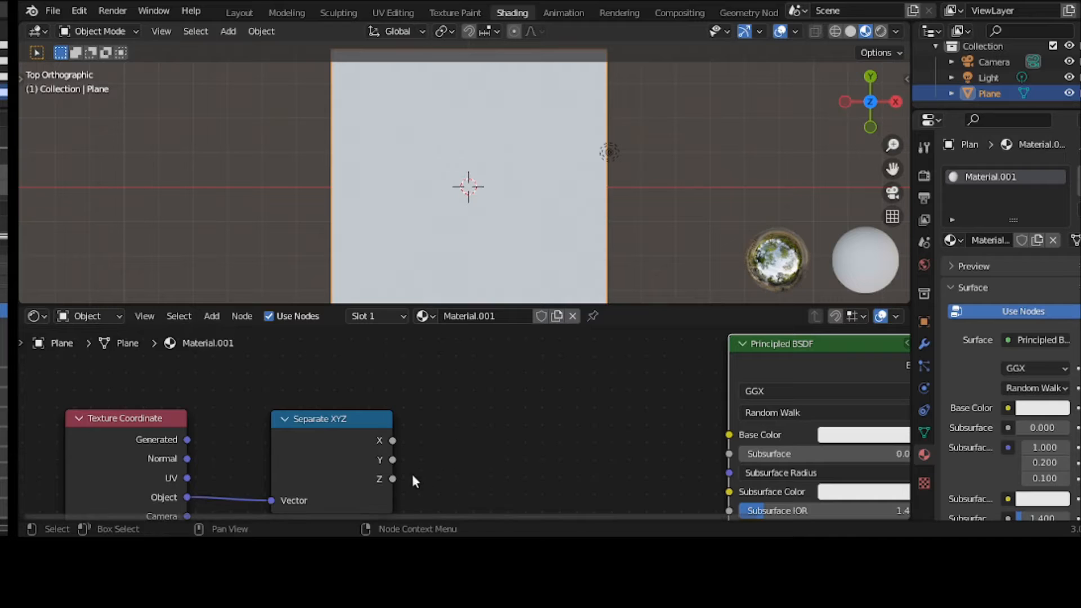
left_click_drag(392, 443, 729, 435)
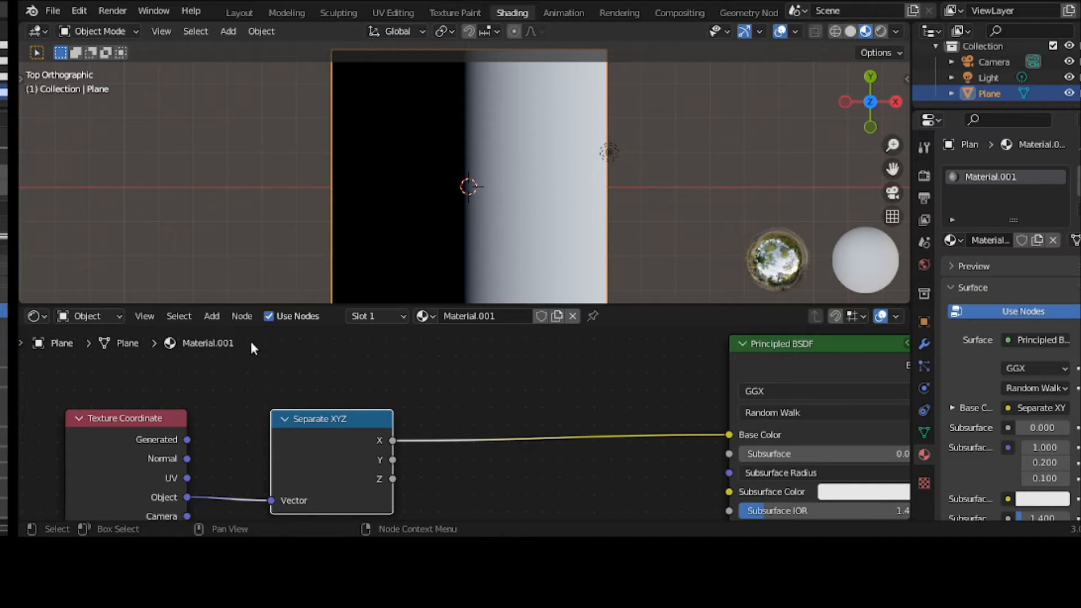
Add a Math node onto the link between Separate XYZ's X output and the Principled BSDF's Base Color.
left_click(218, 323)
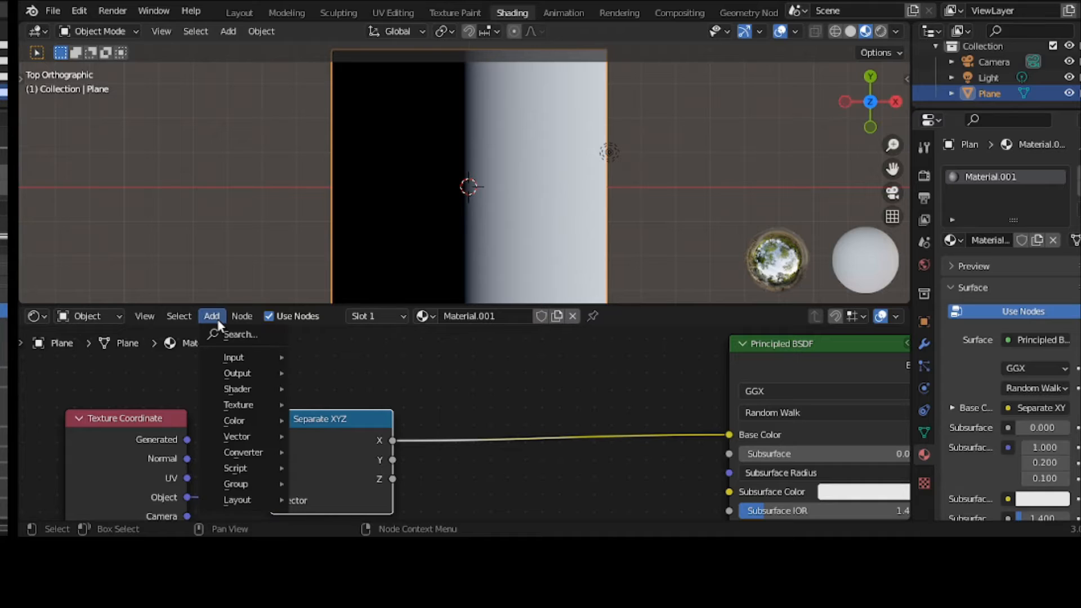
mouse_move(228, 360)
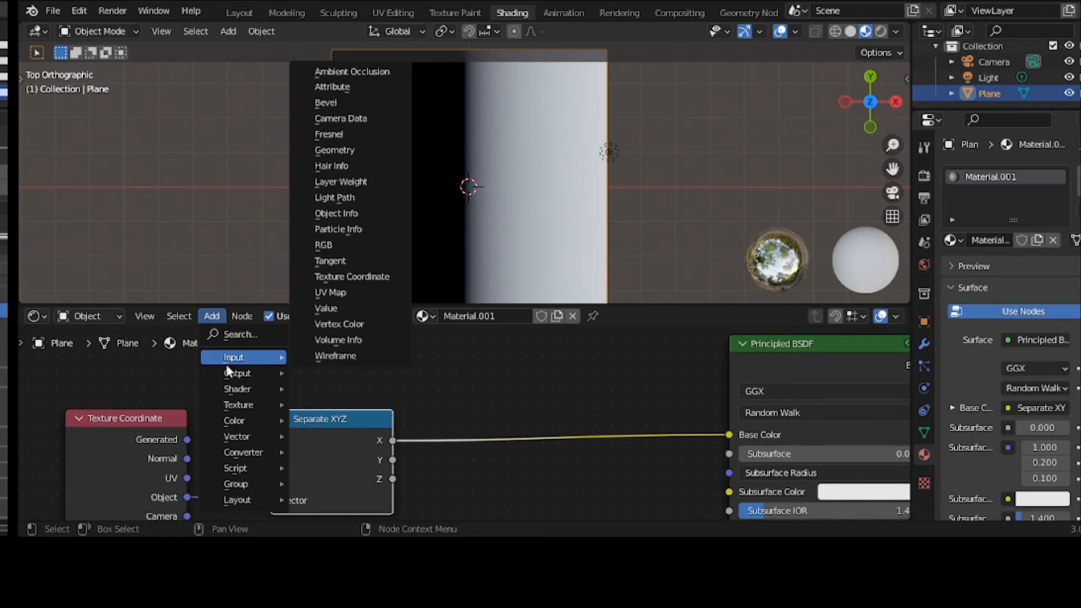
mouse_move(237, 452)
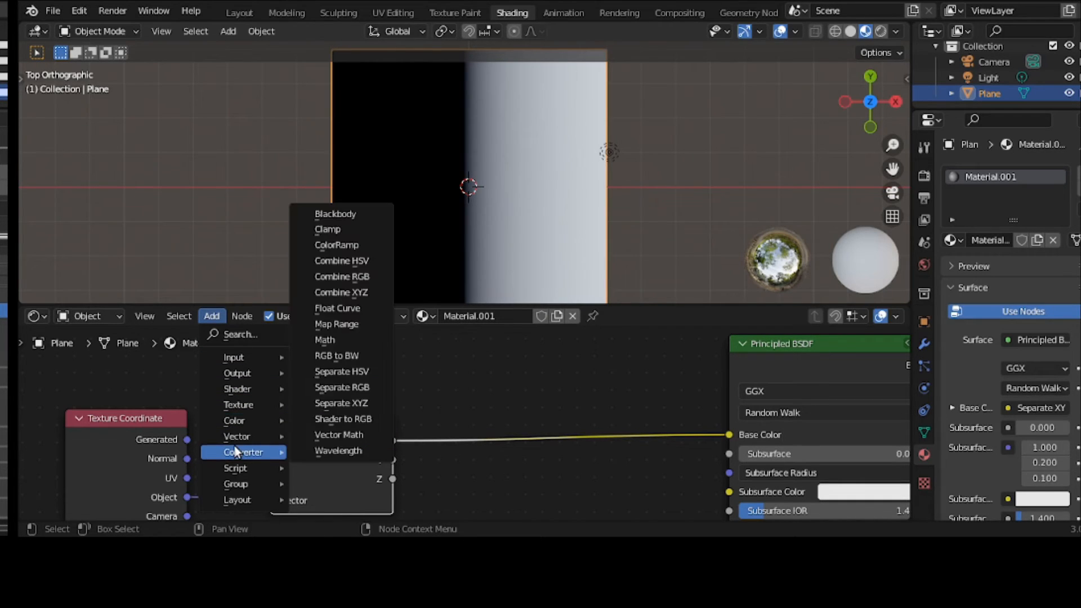
left_click(333, 339)
left_click(417, 364)
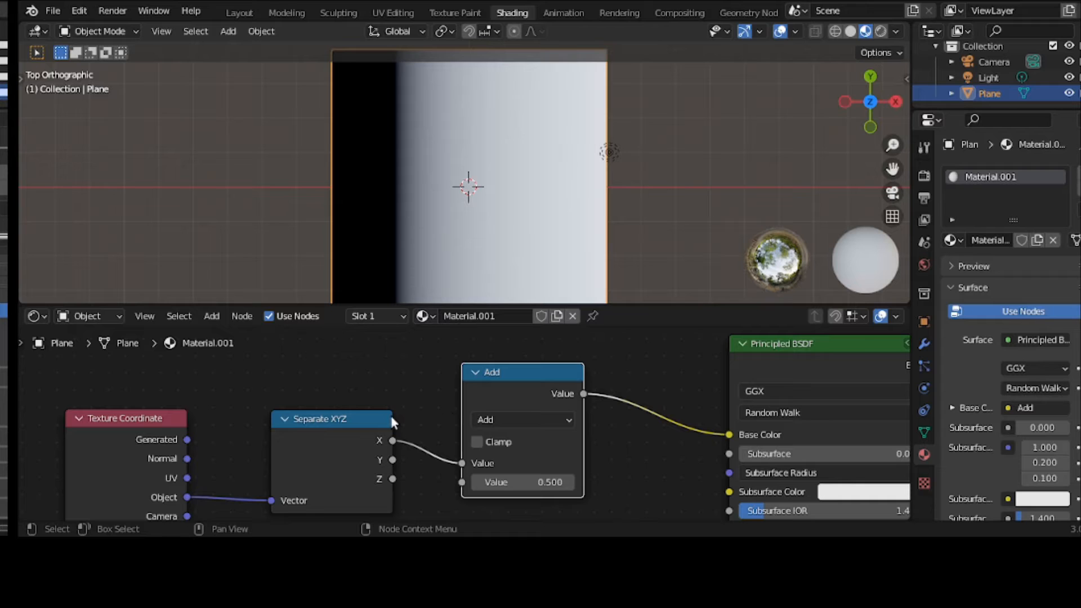
Change the Math node's operation to Power and set its exponent to 2.
scroll(393, 424, "up", 1)
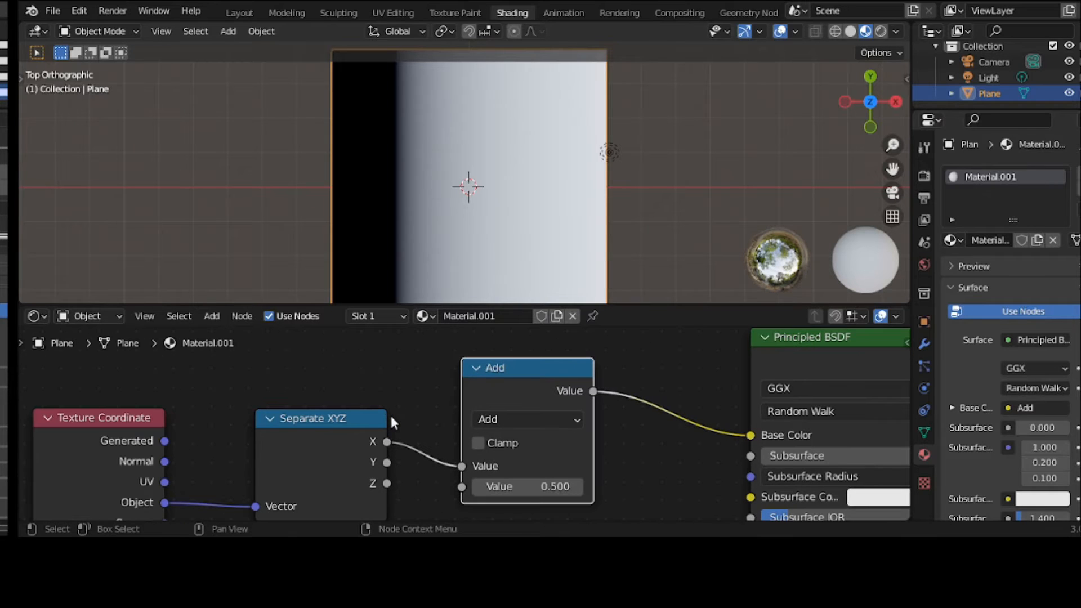
left_click(494, 422)
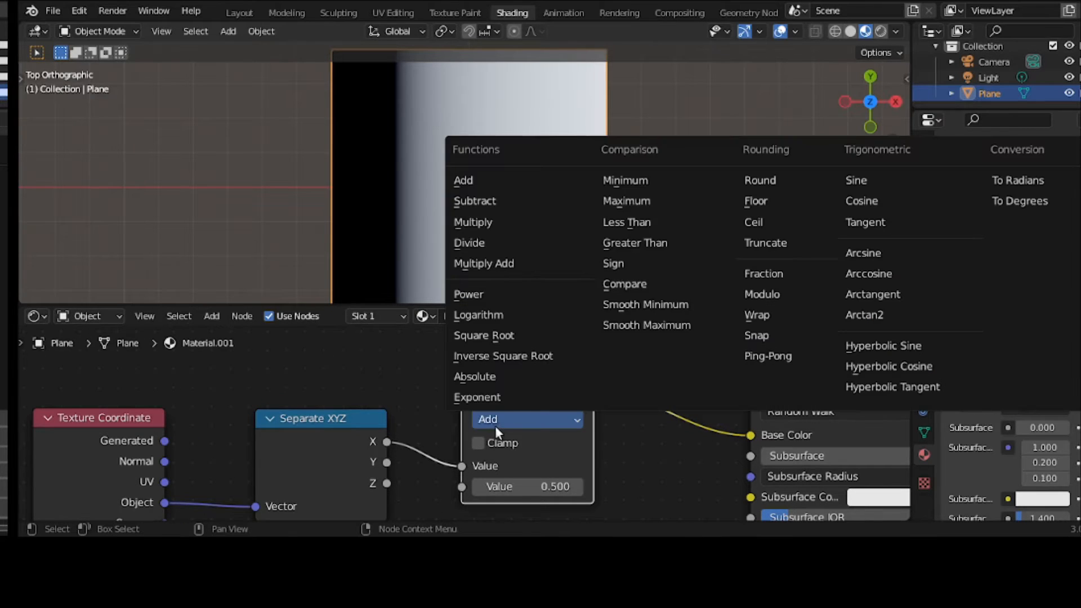
left_click(485, 293)
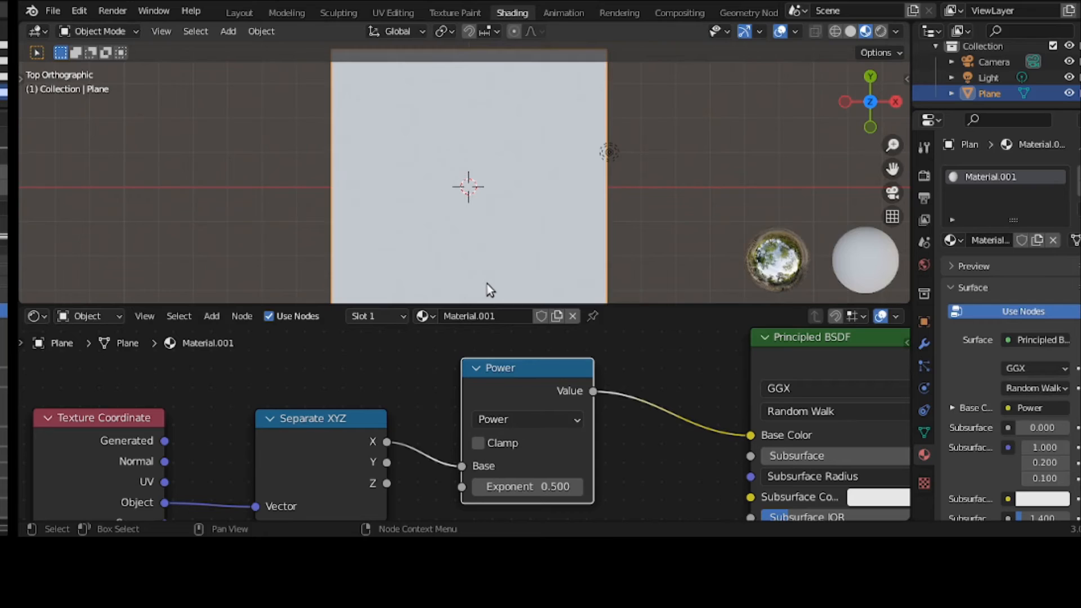
left_click(536, 490)
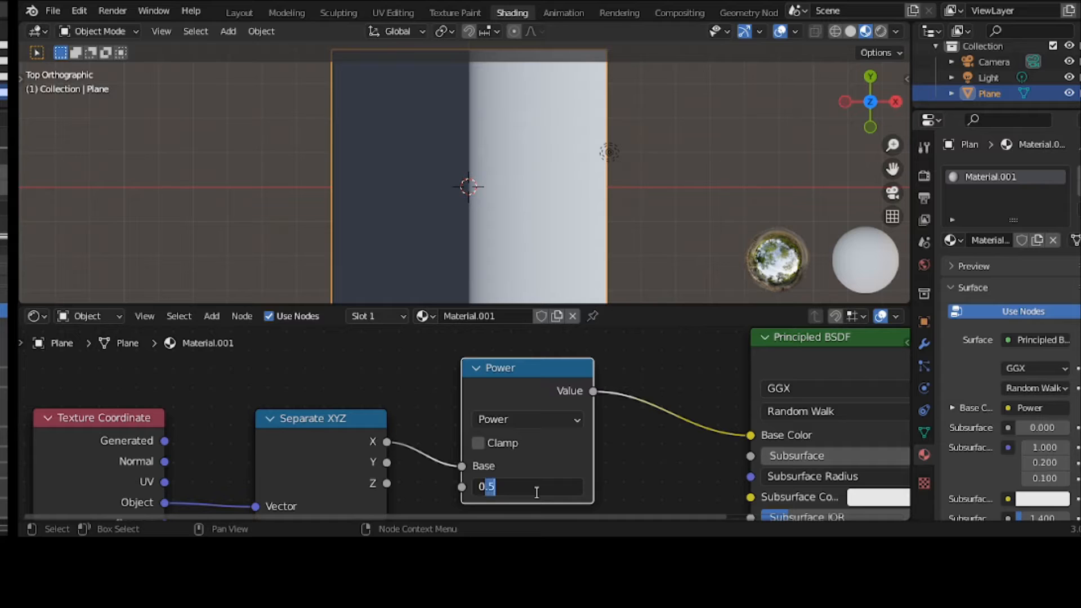
left_click_drag(537, 493, 435, 482)
type("2")
key("Return")
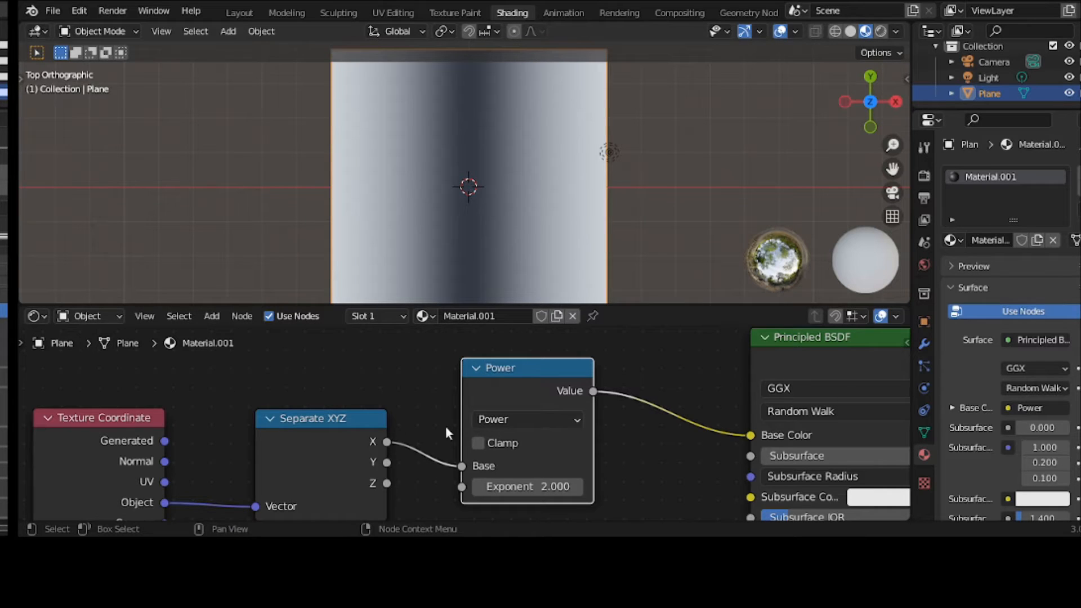
Insert a second Math node between the Power node and the Principled BSDF and set its operation to Less Than.
left_click(210, 320)
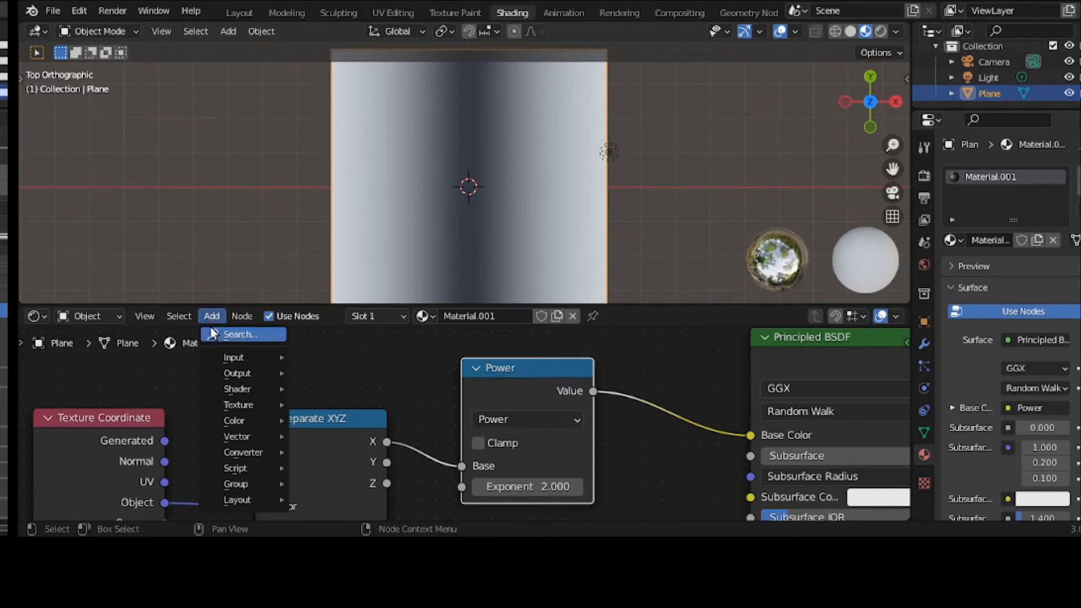
mouse_move(229, 373)
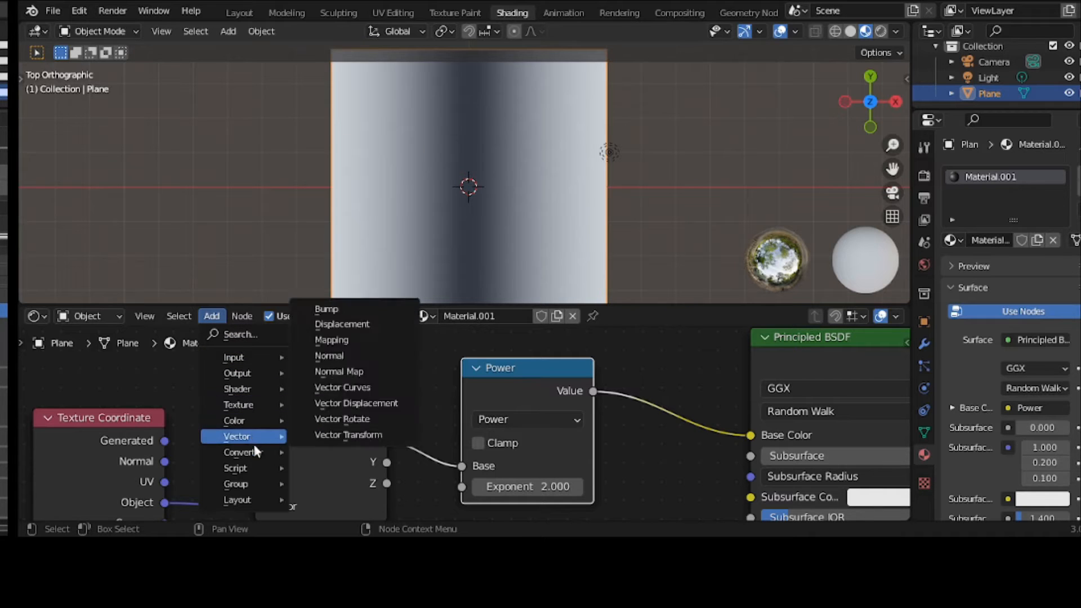
mouse_move(256, 454)
left_click(325, 340)
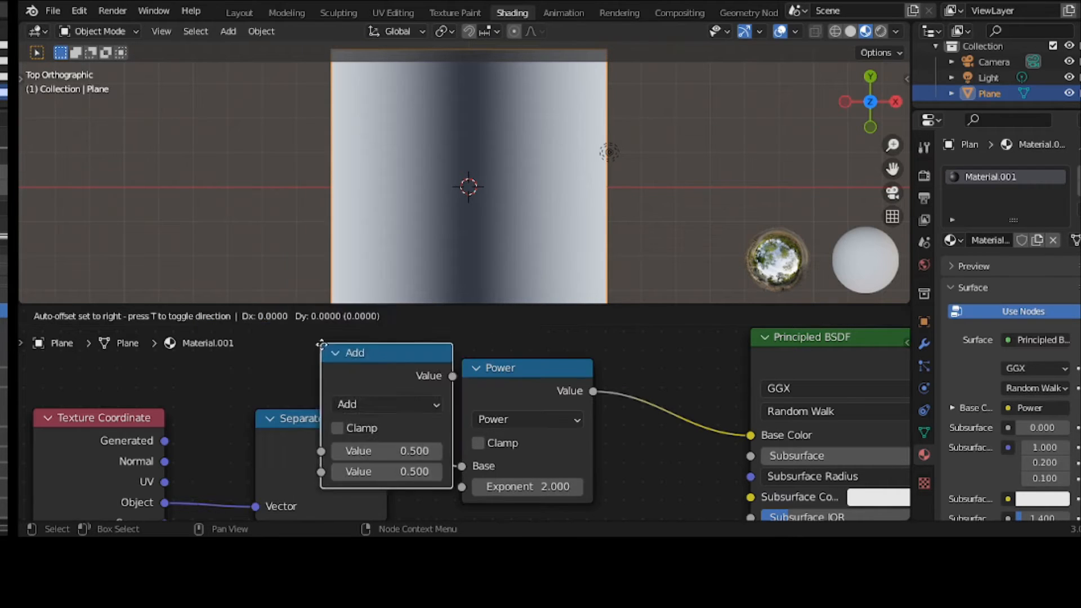
left_click(613, 348)
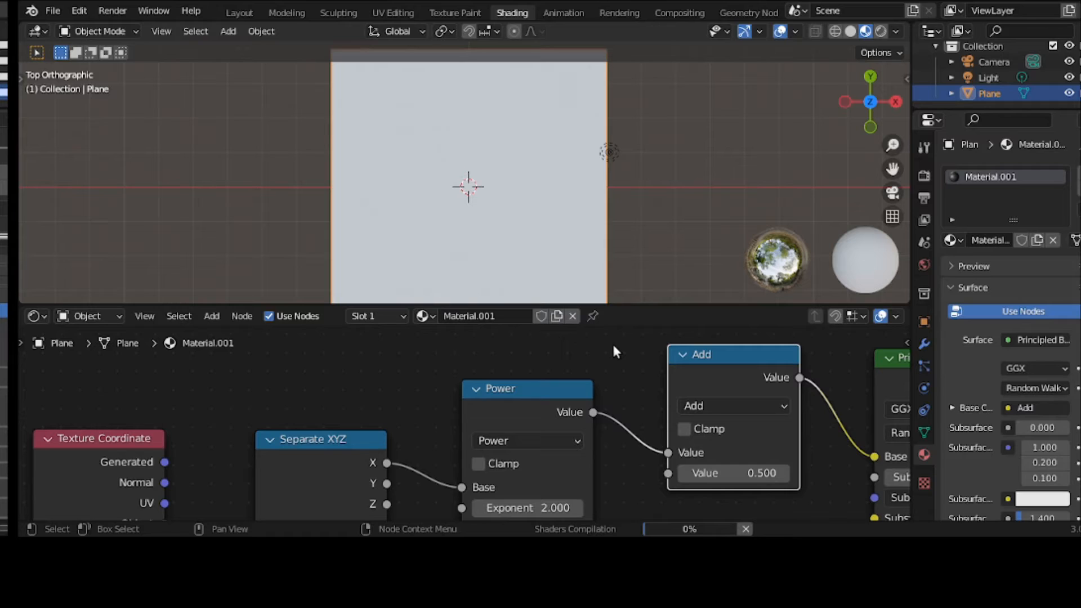
left_click(711, 408)
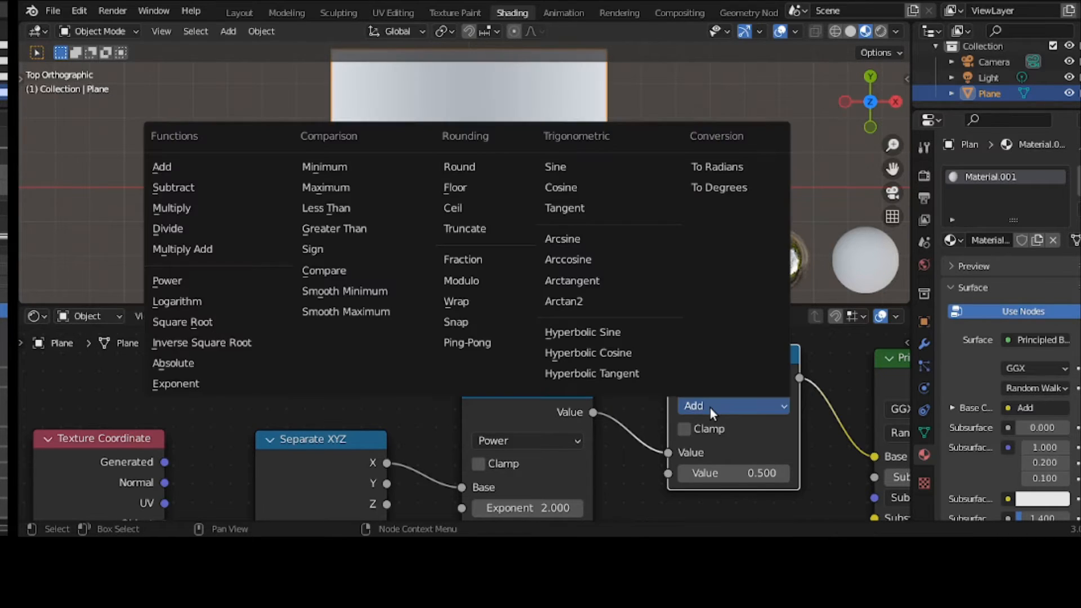
left_click(360, 211)
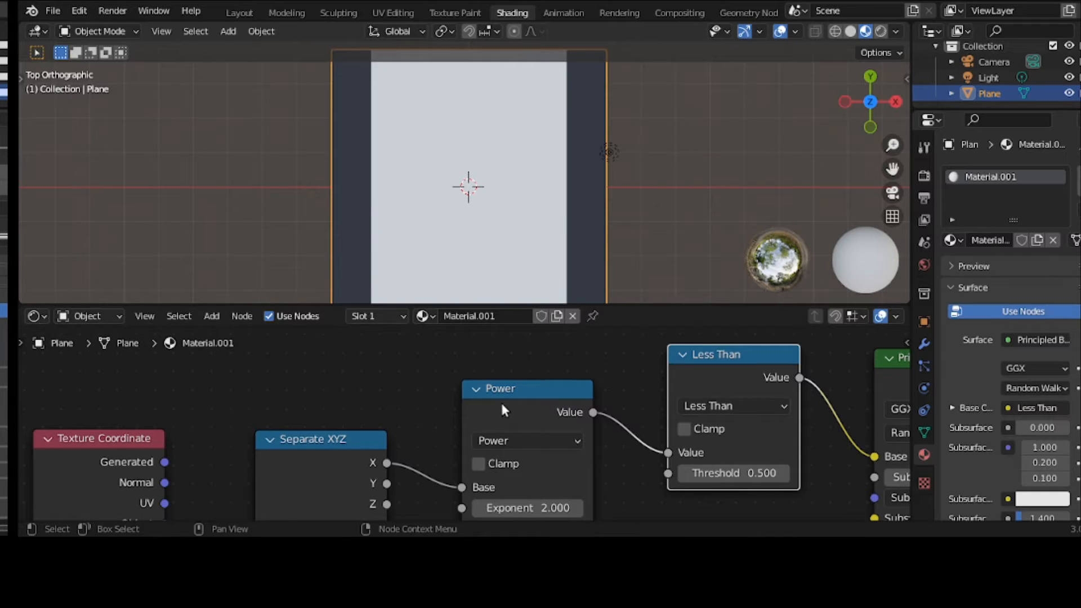
Collapse the Power node to its header.
left_click(477, 388)
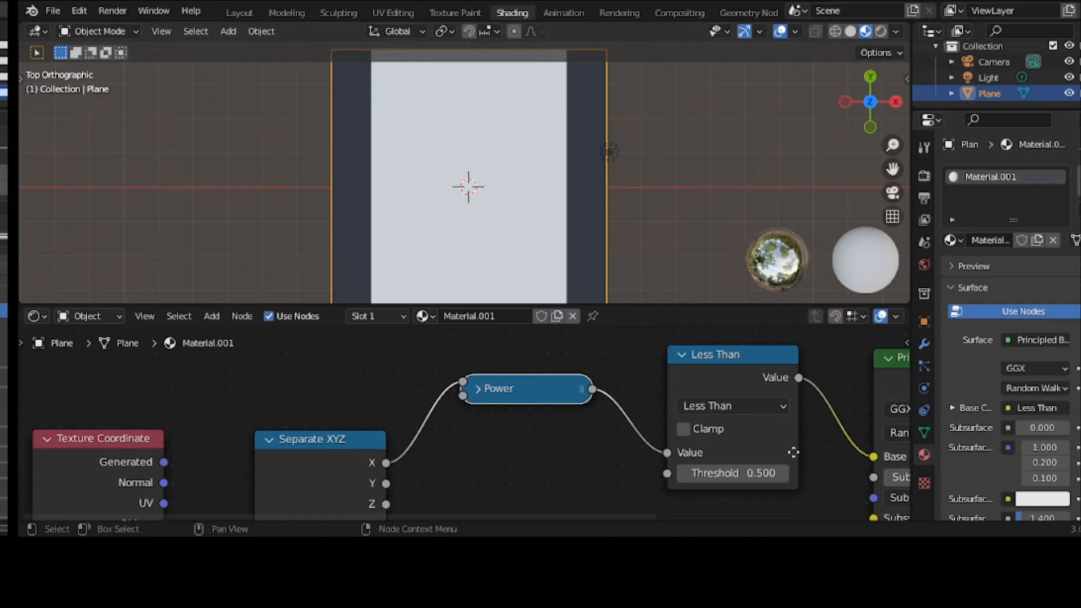
middle_click_drag(793, 450, 793, 444)
scroll(793, 445, "up", 1)
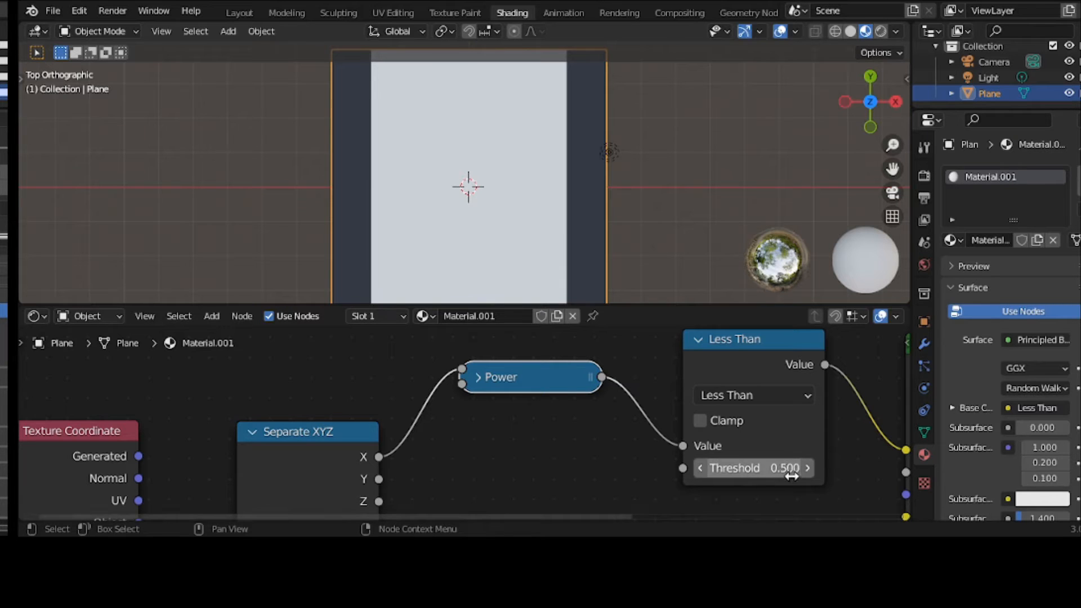
Show the tools in both editors, handwrite the annotation "x² ≤ y" beside the plane in the viewport, and return to the selection tool.
key("t")
key("t")
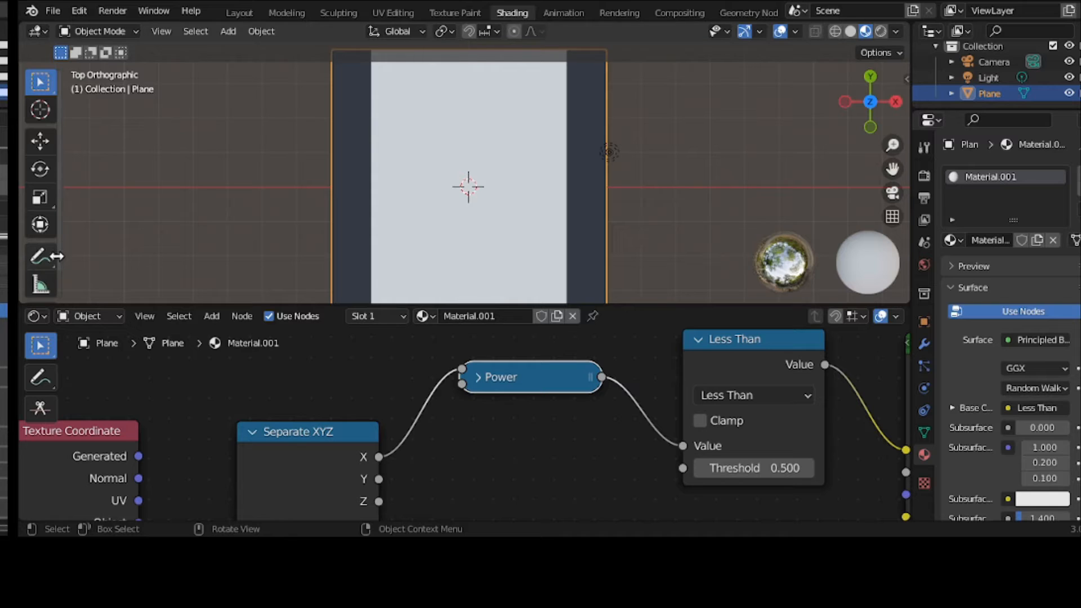
left_click(35, 258)
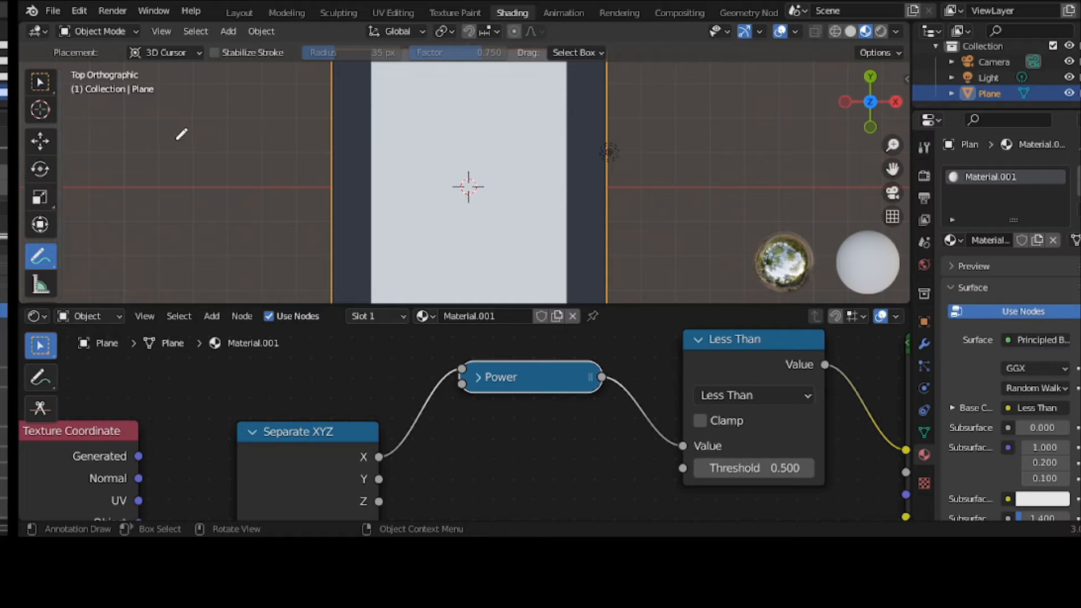
mouse_move(147, 127)
left_mouse_down()
mouse_move(97, 159)
mouse_move(116, 141)
mouse_move(167, 155)
left_mouse_up()
left_click_drag(150, 116, 220, 127)
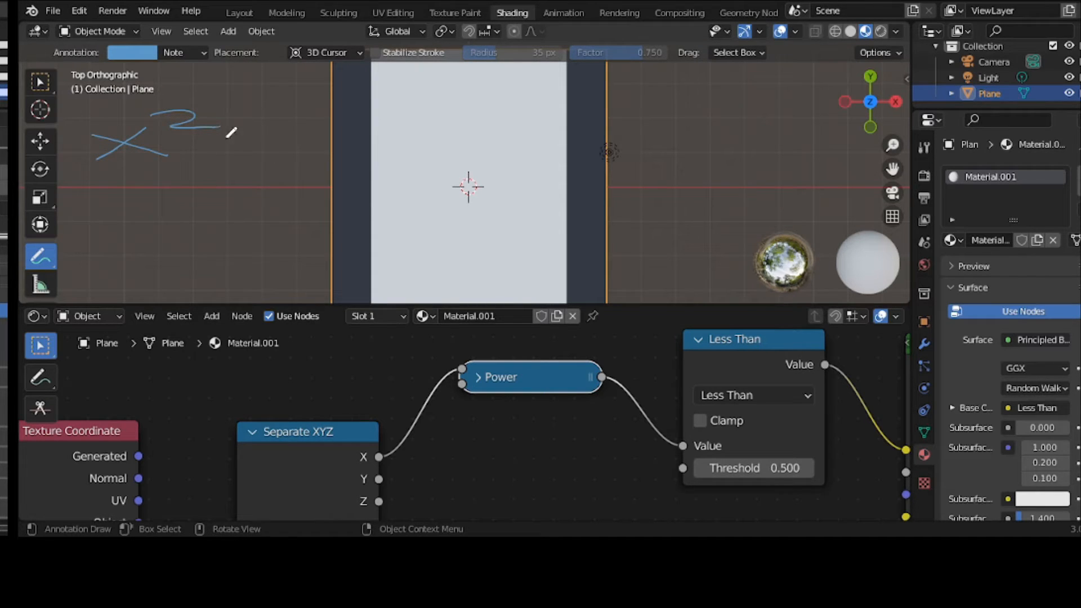
mouse_move(255, 124)
left_mouse_down()
mouse_move(213, 134)
mouse_move(254, 146)
left_mouse_up()
mouse_move(197, 165)
left_mouse_down()
mouse_move(254, 164)
mouse_move(300, 128)
mouse_move(292, 148)
mouse_move(260, 160)
left_mouse_up()
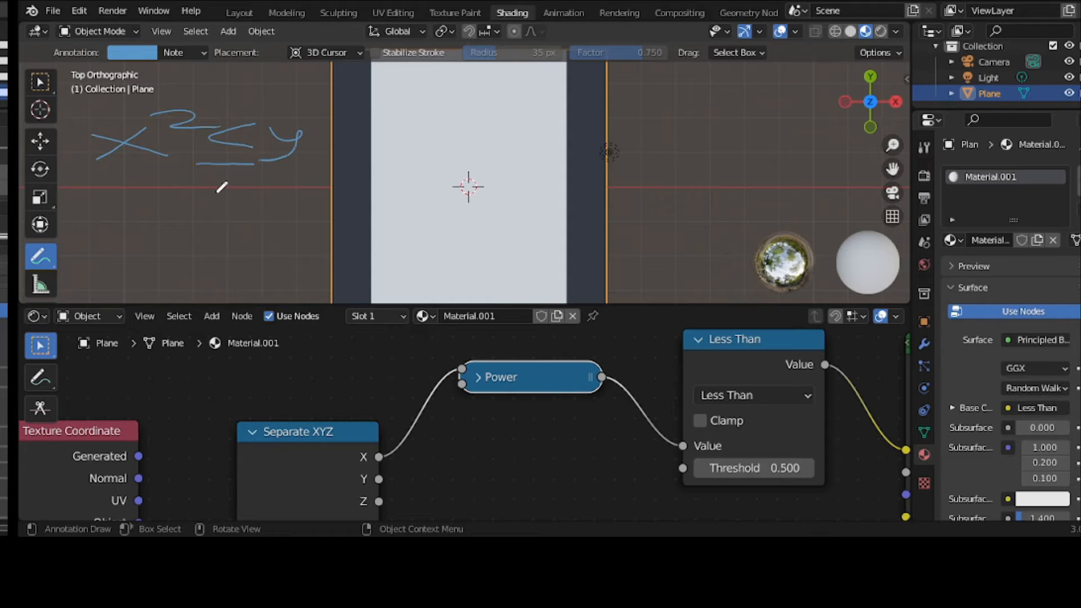
left_click(33, 81)
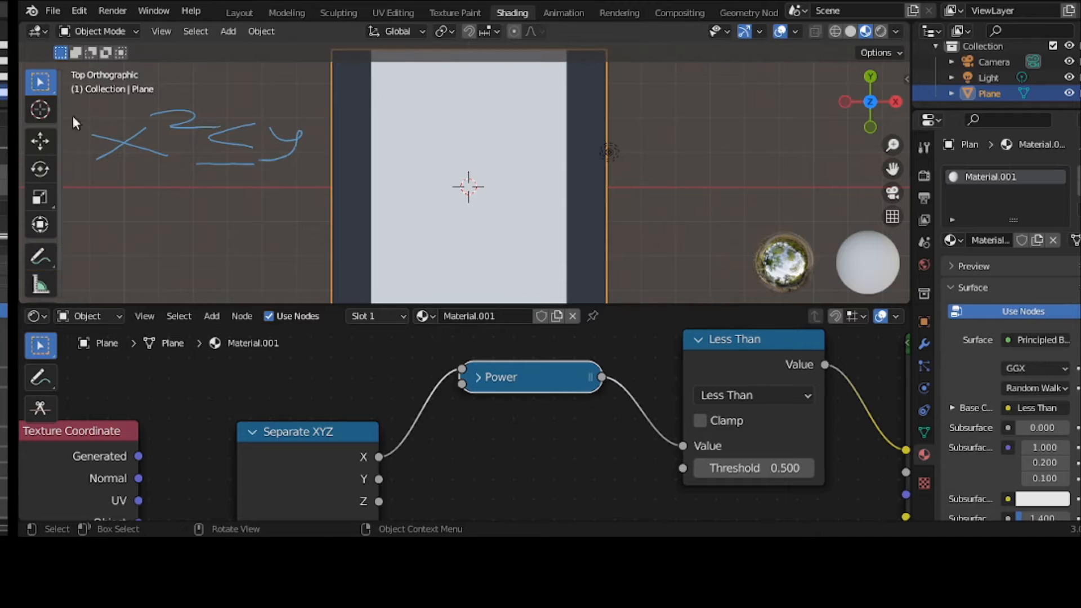
left_click(377, 483)
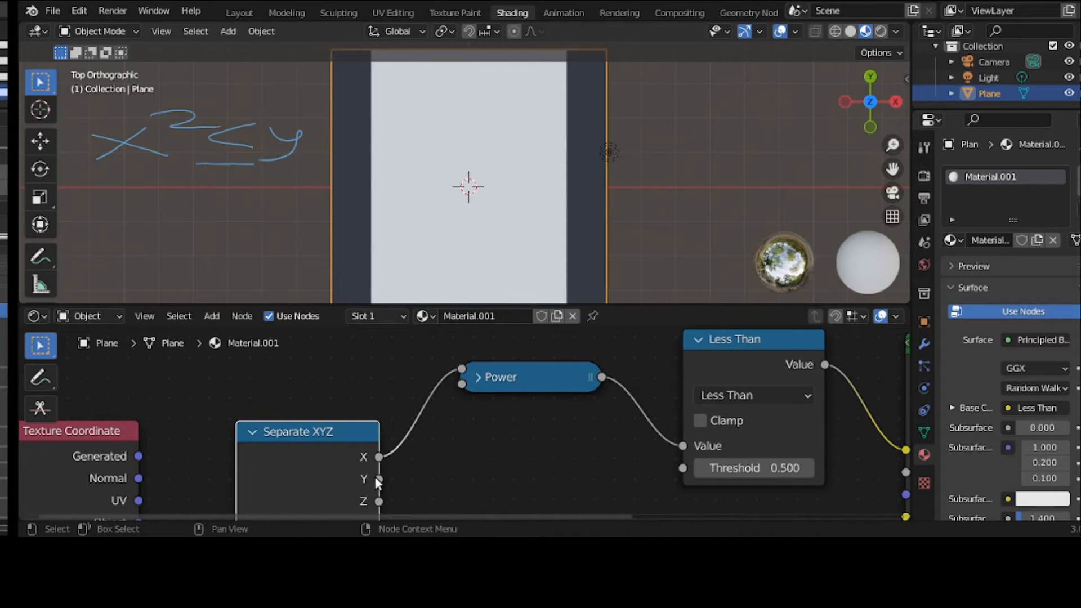
left_click_drag(379, 480, 403, 483)
left_click_drag(500, 488, 518, 478)
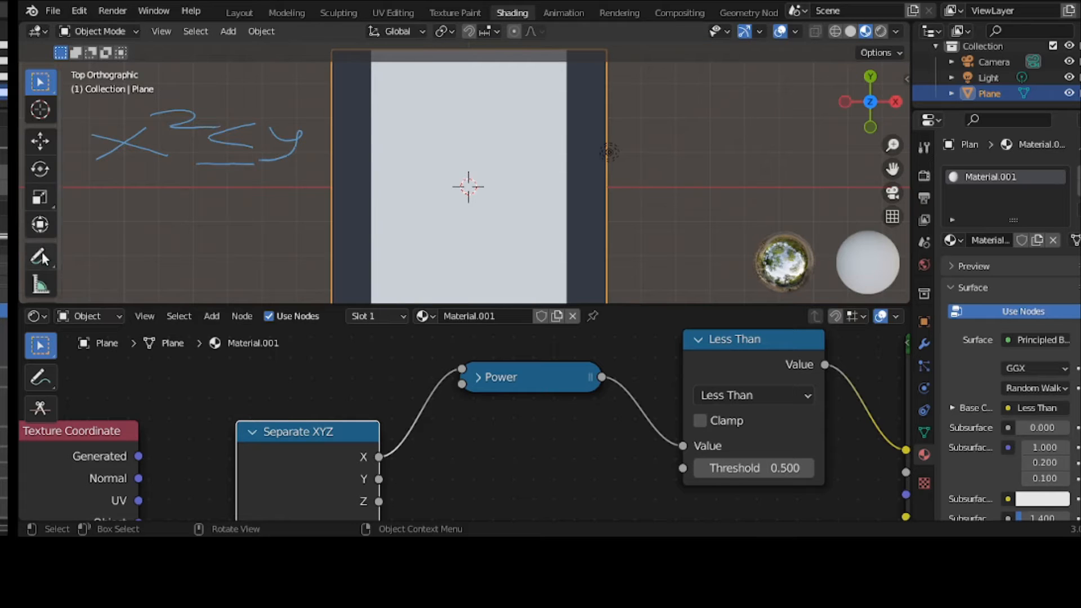
Annotate an arrow pointing up at the ≤ sign in the viewport and handwrite "threshold" beneath it.
left_click_drag(42, 258, 36, 258)
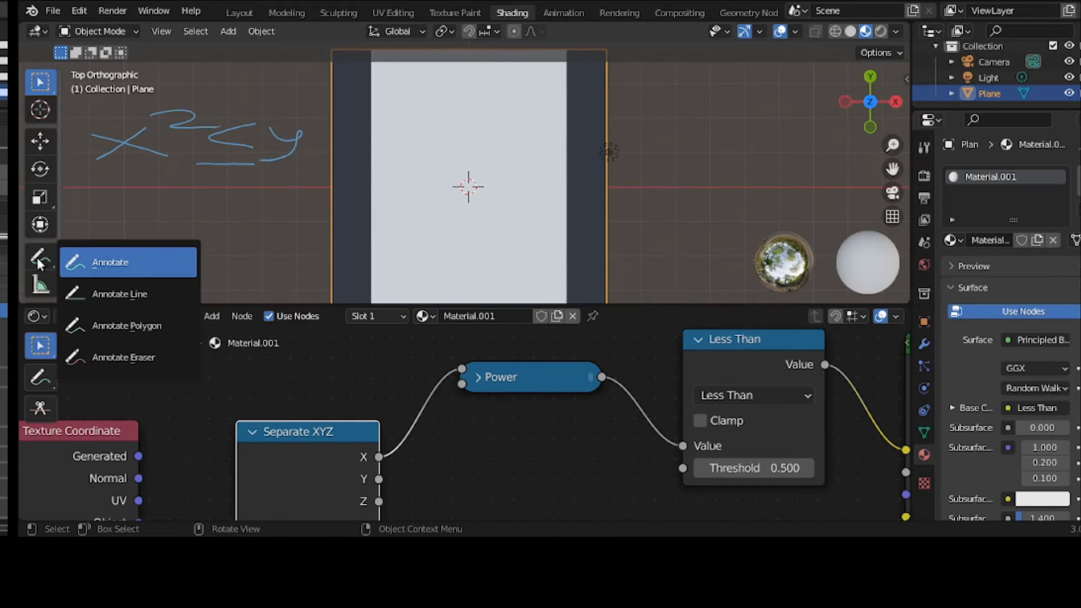
left_click(133, 258)
mouse_move(224, 188)
left_mouse_down()
mouse_move(209, 220)
mouse_move(198, 216)
mouse_move(245, 207)
mouse_move(224, 209)
left_mouse_up()
key("ctrl+z")
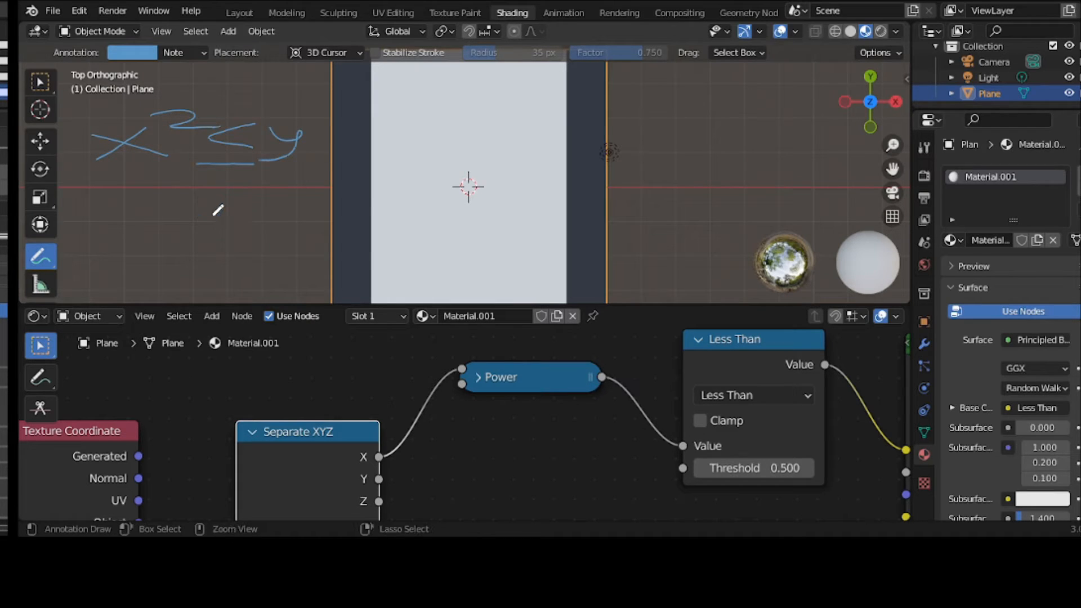
mouse_move(204, 196)
left_mouse_down()
mouse_move(236, 178)
mouse_move(264, 188)
mouse_move(236, 215)
left_mouse_up()
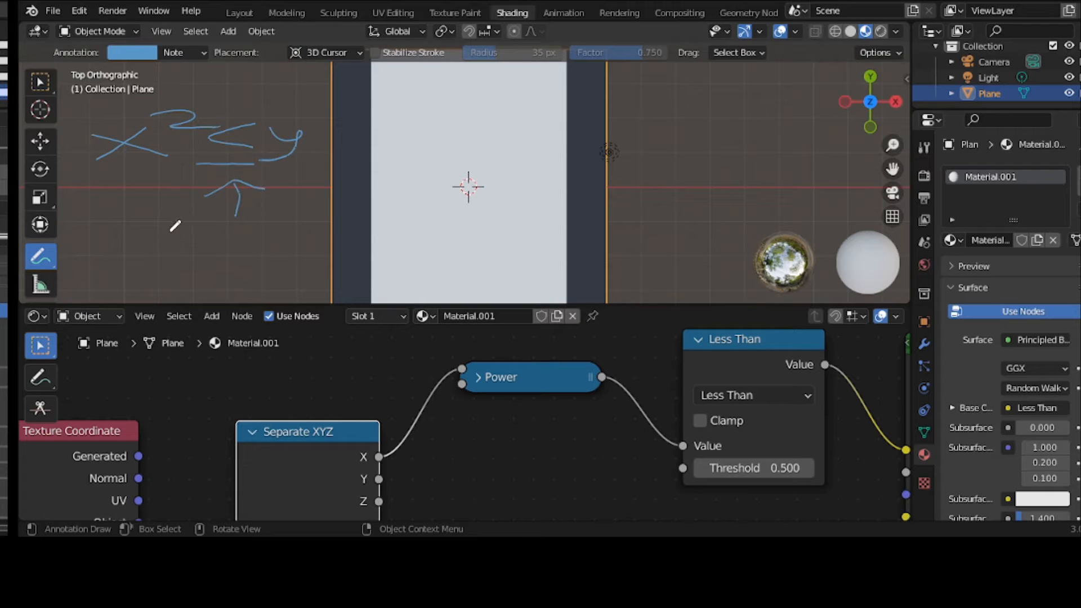
mouse_move(169, 233)
left_mouse_down()
mouse_move(169, 253)
mouse_move(186, 239)
mouse_move(224, 249)
mouse_move(277, 233)
mouse_move(327, 240)
left_mouse_up()
mouse_move(326, 229)
left_mouse_down()
mouse_move(307, 238)
mouse_move(327, 242)
left_mouse_up()
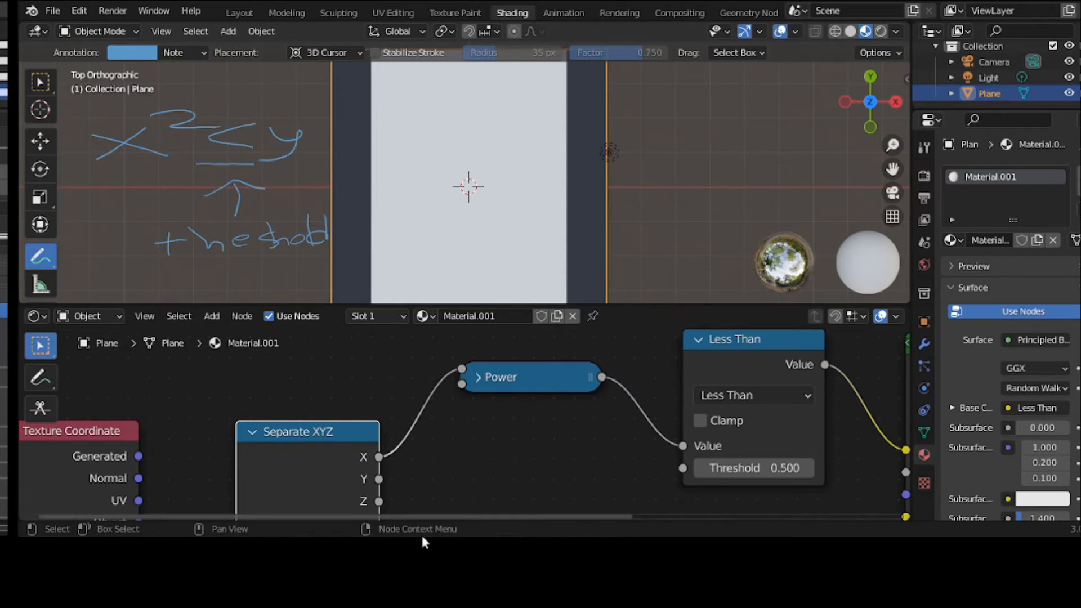
Connect Separate XYZ's Y output to the Less Than node's Threshold input, keeping the Less Than operation.
left_click_drag(380, 480, 684, 468)
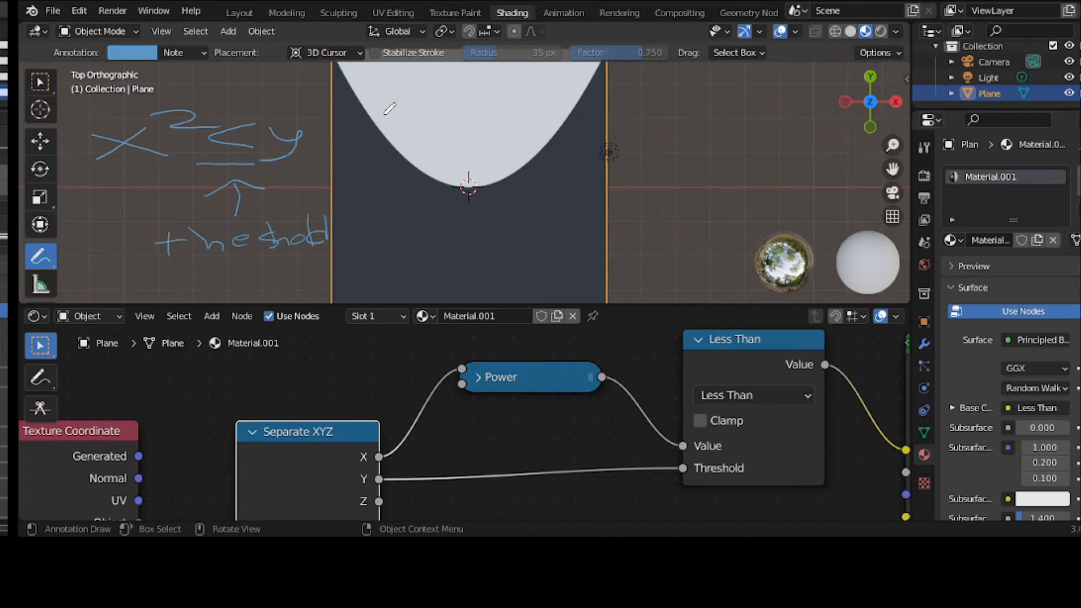
left_click(754, 395)
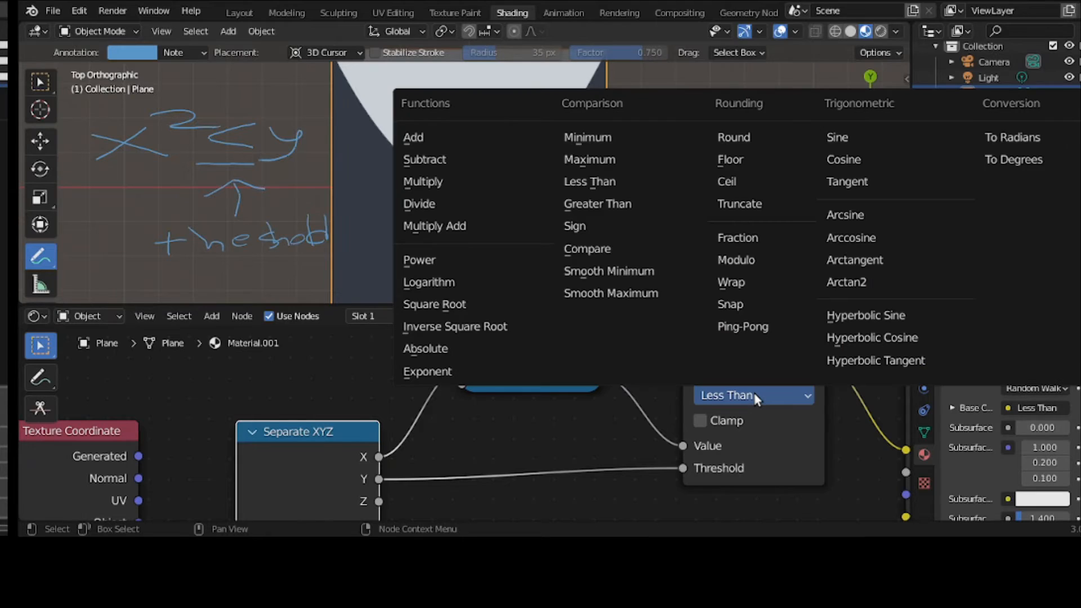
left_click(610, 181)
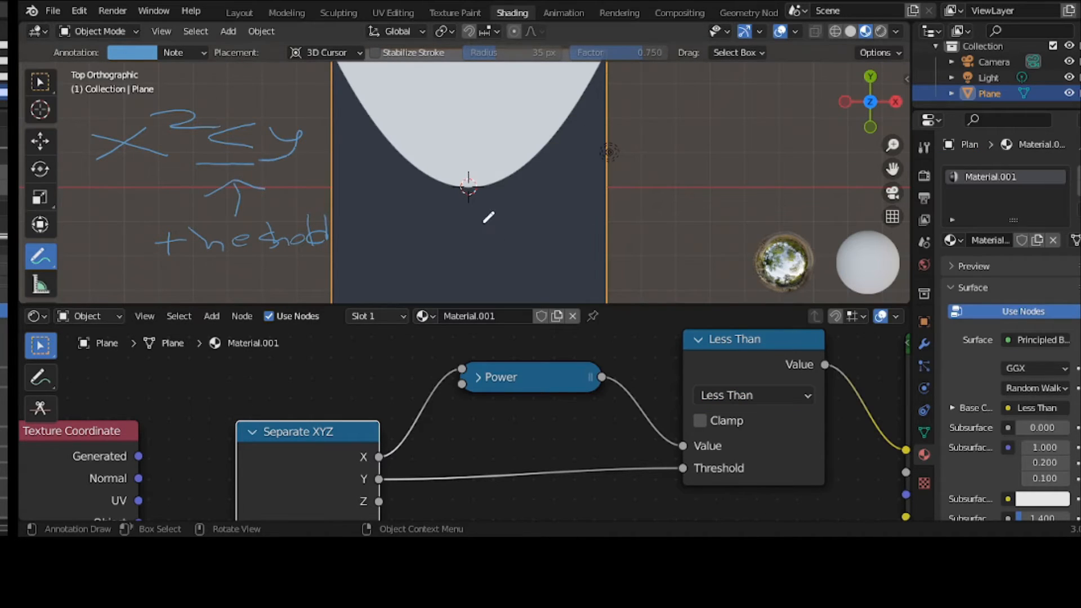
Annotate "0" below the parabola, "1" inside it, and "a ≤ y" with "1" underneath beside the plane.
mouse_move(502, 228)
left_mouse_down()
mouse_move(480, 242)
mouse_move(514, 253)
left_mouse_up()
mouse_move(405, 207)
left_mouse_down()
mouse_move(377, 222)
mouse_move(417, 263)
mouse_move(442, 207)
mouse_move(387, 204)
mouse_move(401, 220)
mouse_move(397, 211)
left_mouse_up()
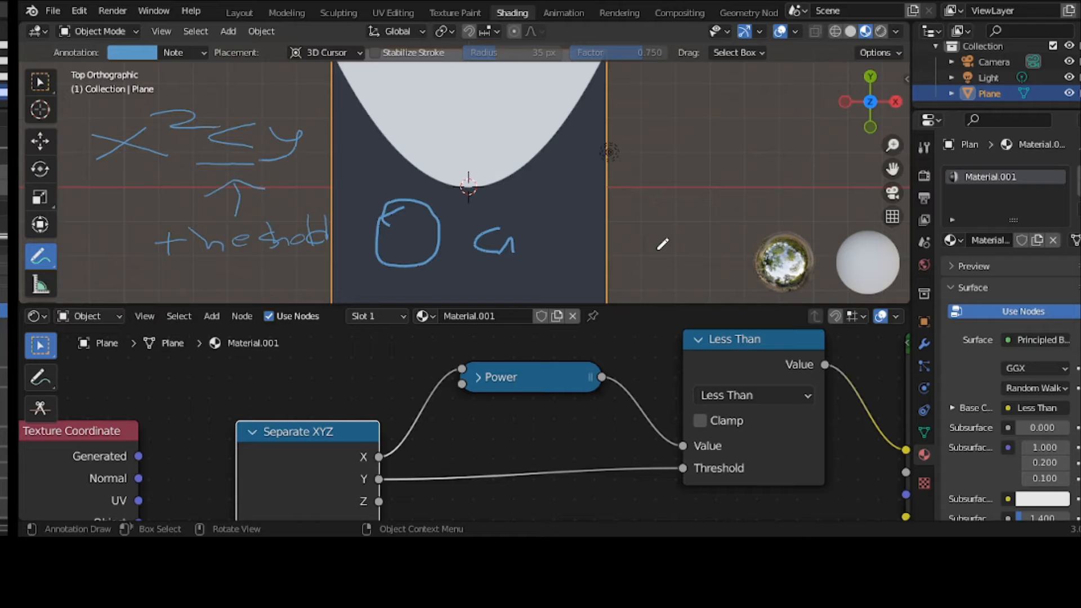
mouse_move(407, 77)
left_mouse_down()
mouse_move(420, 69)
mouse_move(427, 104)
left_mouse_up()
mouse_move(678, 95)
left_mouse_down()
mouse_move(690, 114)
mouse_move(733, 103)
mouse_move(732, 115)
mouse_move(780, 87)
mouse_move(779, 111)
left_mouse_up()
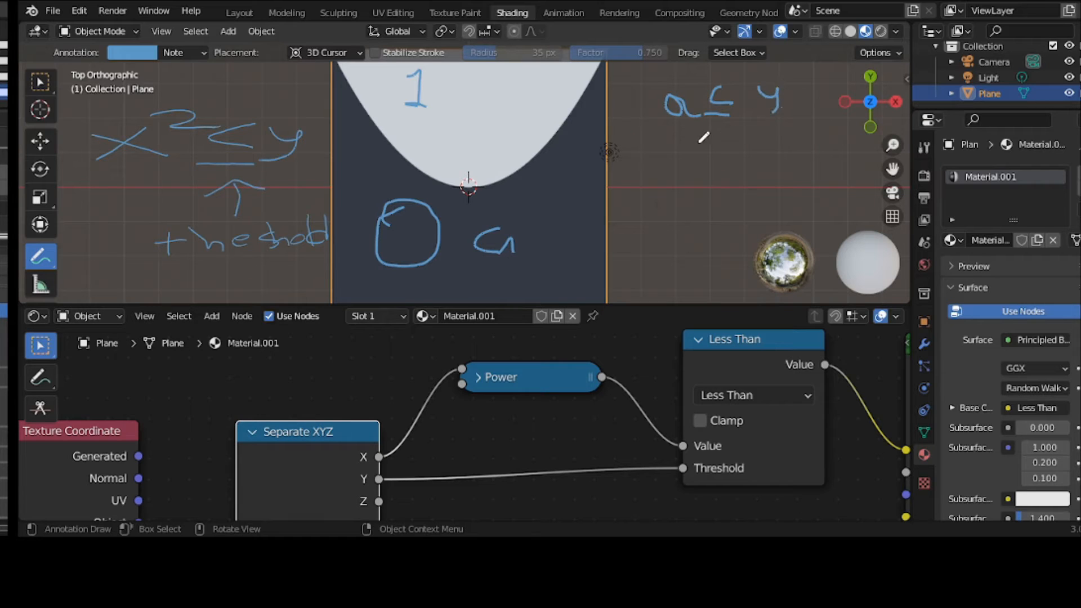
mouse_move(698, 135)
left_mouse_down()
mouse_move(705, 147)
mouse_move(685, 159)
mouse_move(715, 161)
left_mouse_up()
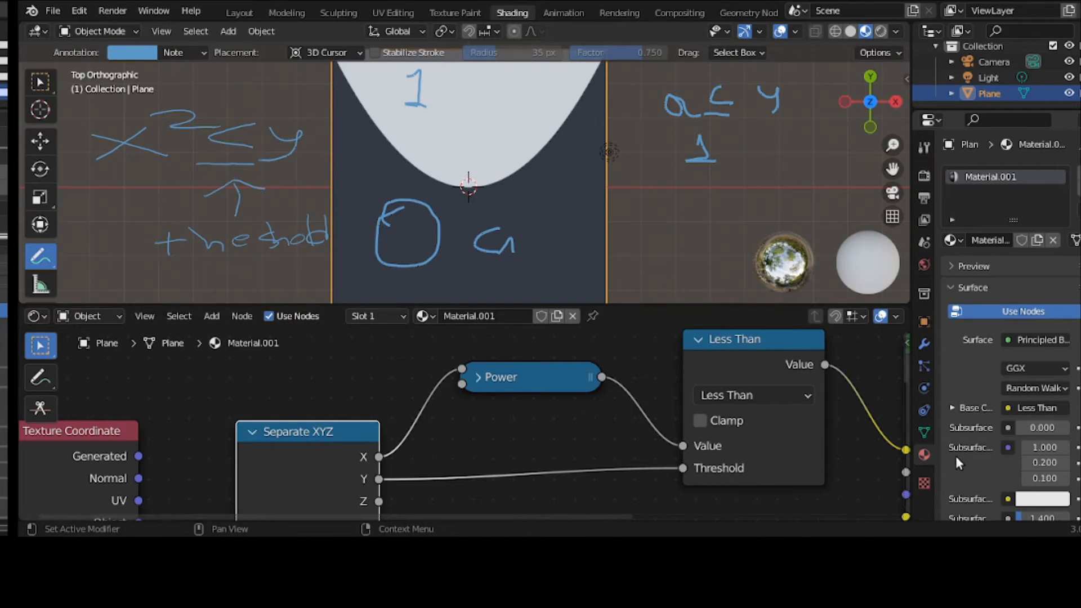
Move the Less Than node closer to the Power node in the shader graph.
scroll(762, 397, "down", 1)
scroll(762, 397, "down", 1)
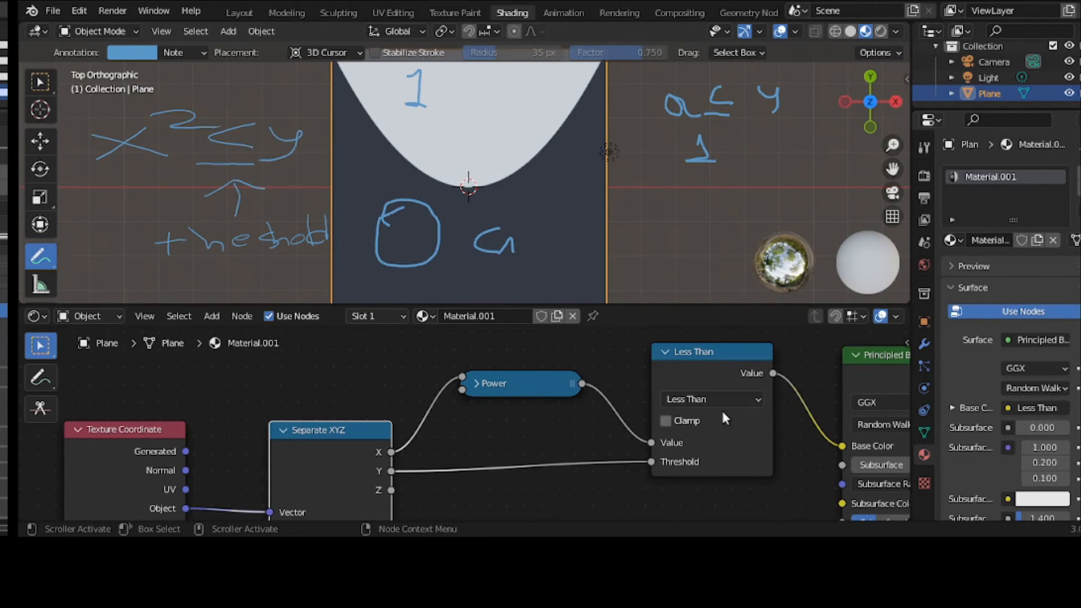
scroll(721, 405, "down", 1)
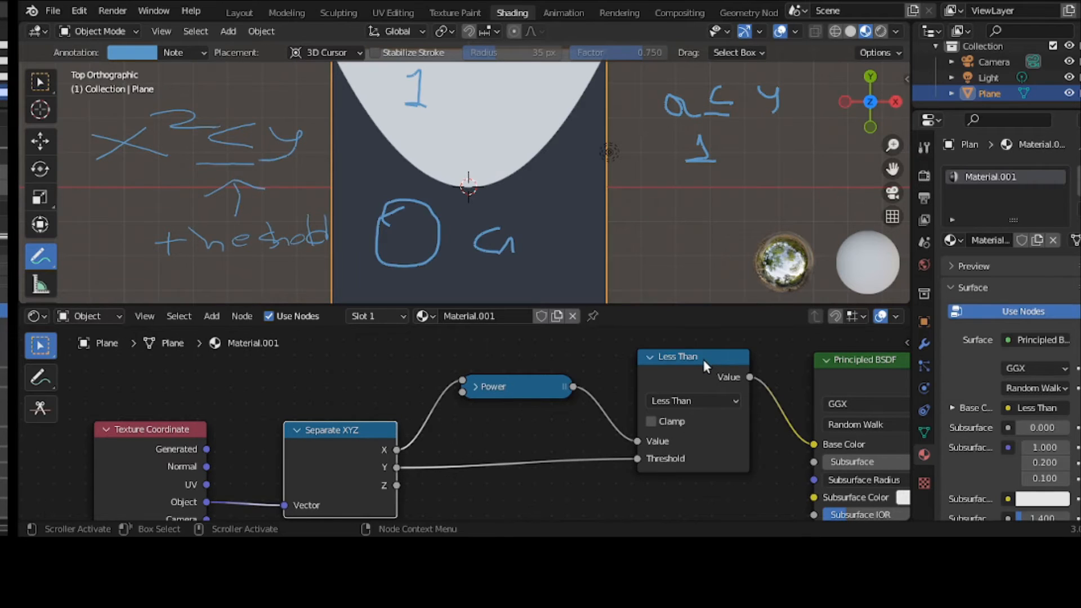
left_click_drag(704, 360, 661, 372)
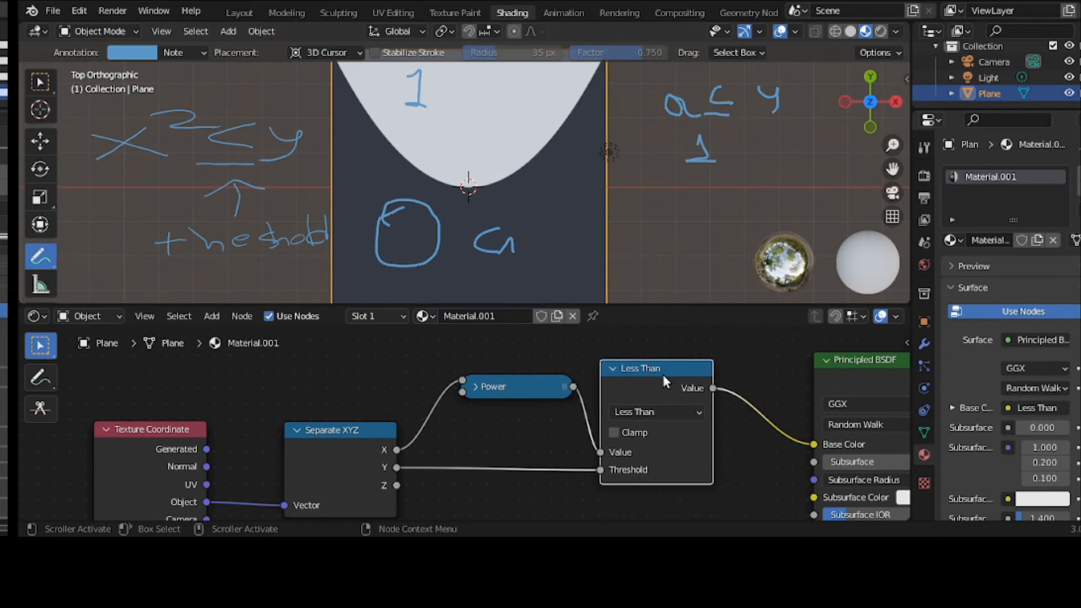
scroll(661, 372, "down", 1)
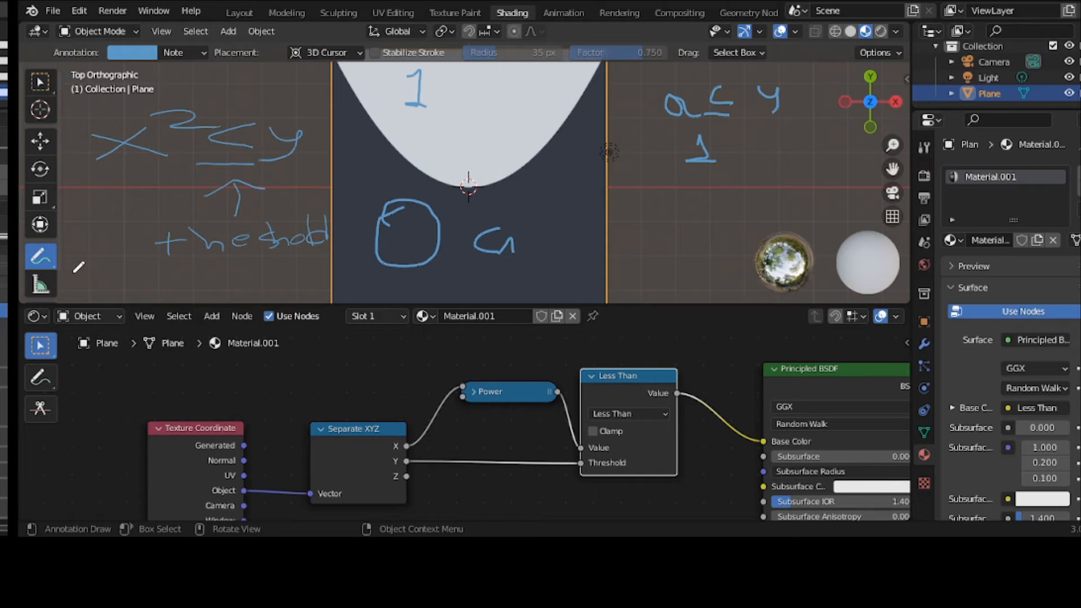
Erase all handwritten annotations in the viewport with the Annotate Eraser, restore the Annotate tool, and return to the selection tool.
left_click_drag(42, 261, 76, 358)
mouse_move(234, 200)
left_mouse_down()
mouse_move(229, 180)
mouse_move(144, 150)
mouse_move(273, 164)
mouse_move(185, 108)
left_mouse_up()
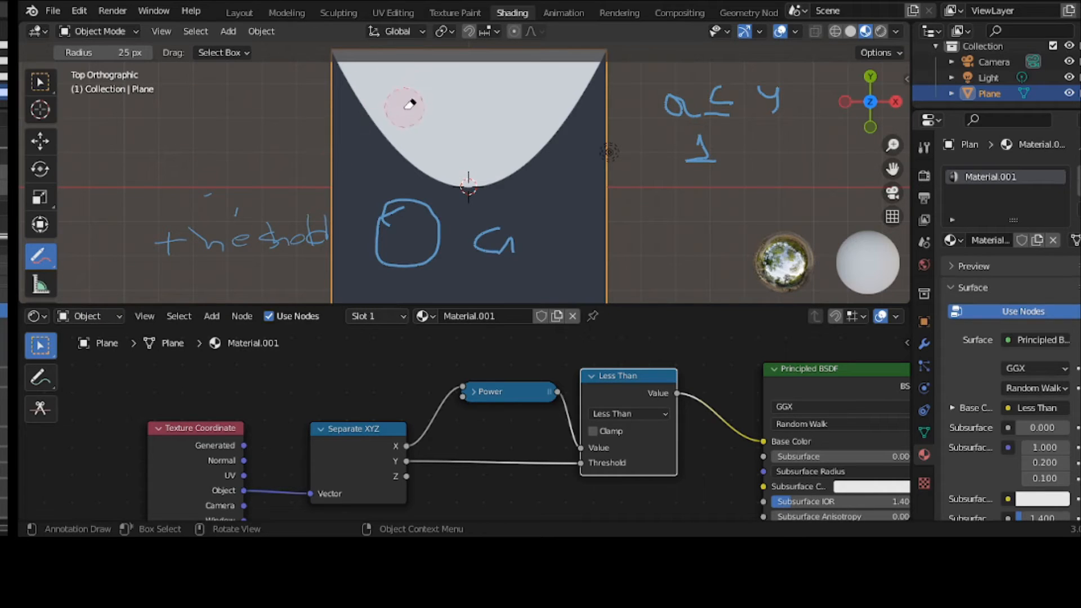
mouse_move(180, 200)
left_mouse_down()
mouse_move(337, 248)
mouse_move(408, 215)
mouse_move(468, 217)
mouse_move(528, 243)
mouse_move(637, 199)
mouse_move(718, 137)
mouse_move(678, 99)
mouse_move(775, 104)
left_mouse_up()
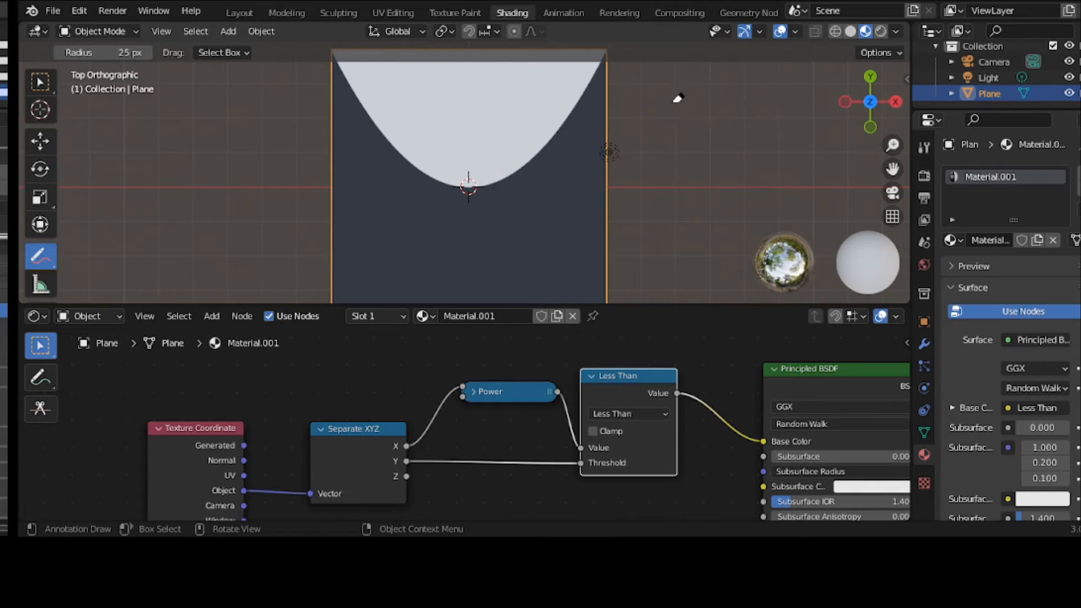
left_click(53, 265)
left_click(53, 265)
left_click(53, 265)
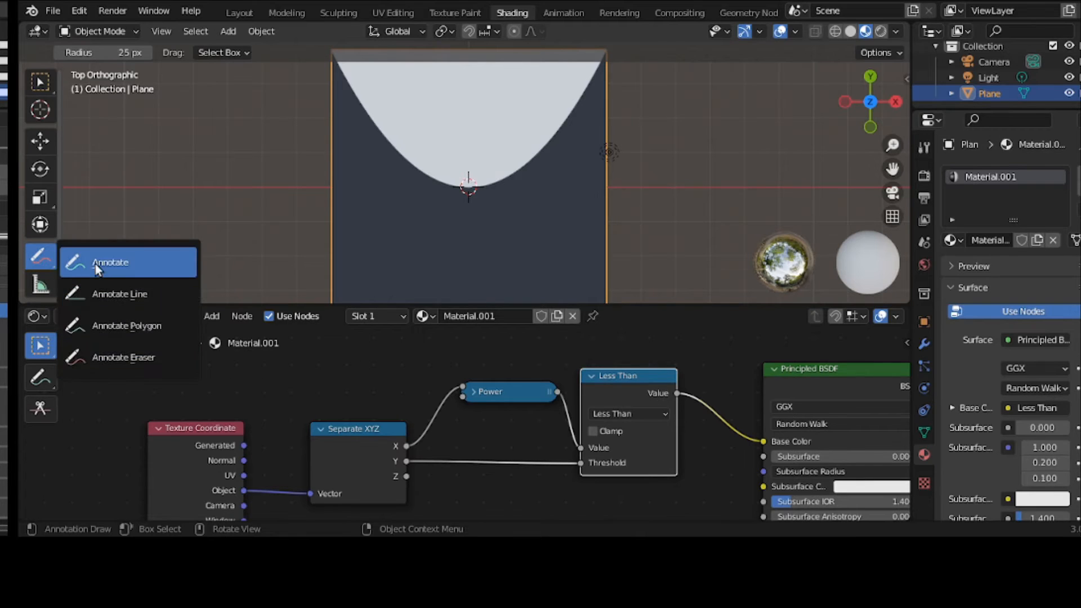
left_click(96, 265)
left_click(39, 82)
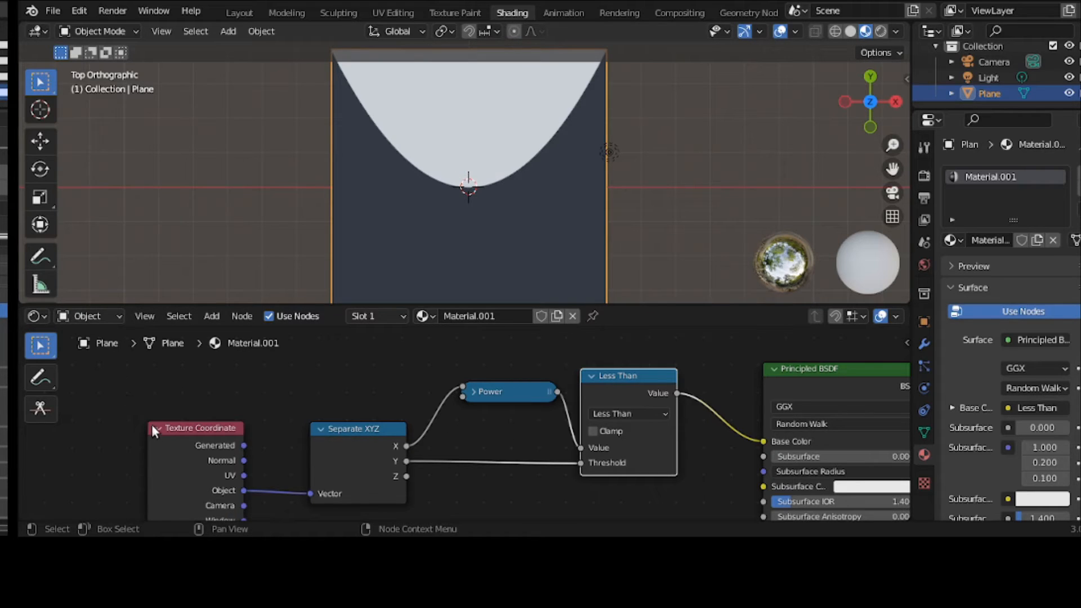
Move the Texture Coordinate, Separate XYZ, Power and Less Than nodes together away from the Principled BSDF to make room.
left_click(162, 439)
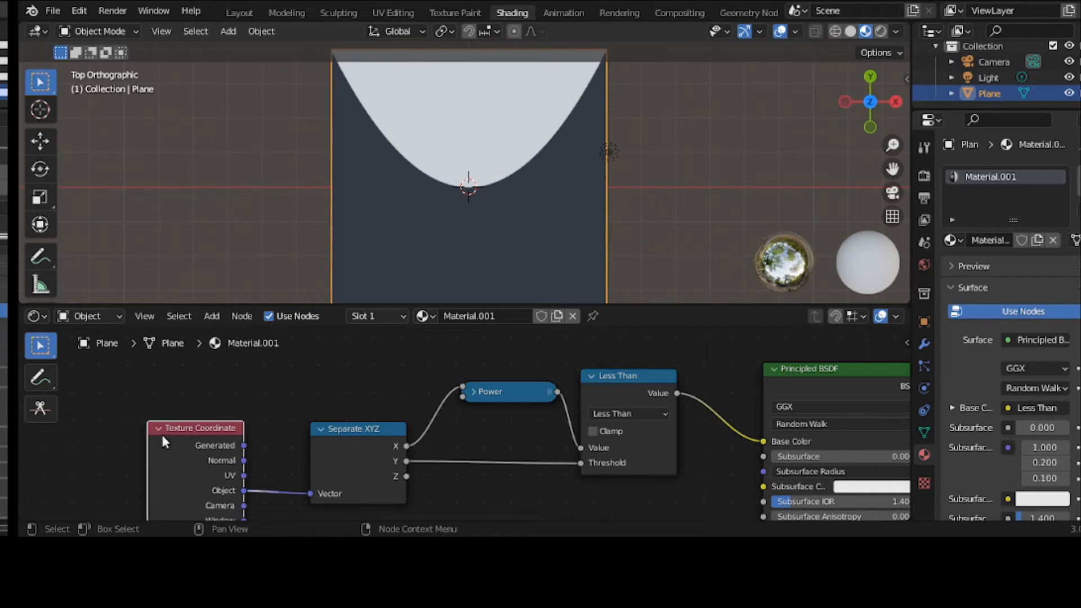
left_click(356, 449)
left_click(495, 401, "shift")
left_click(596, 383, "shift")
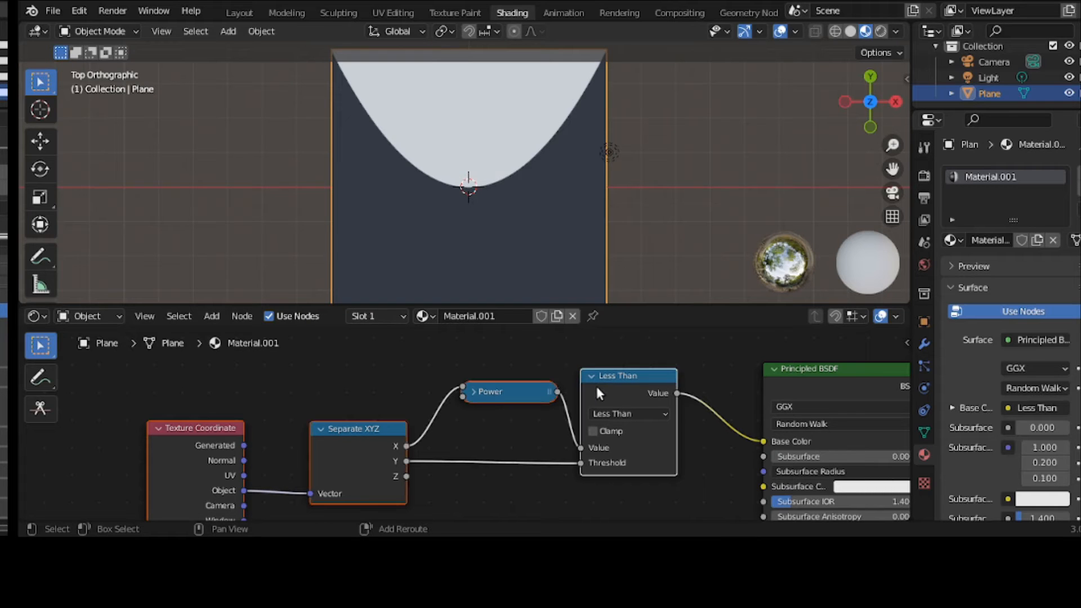
key("g")
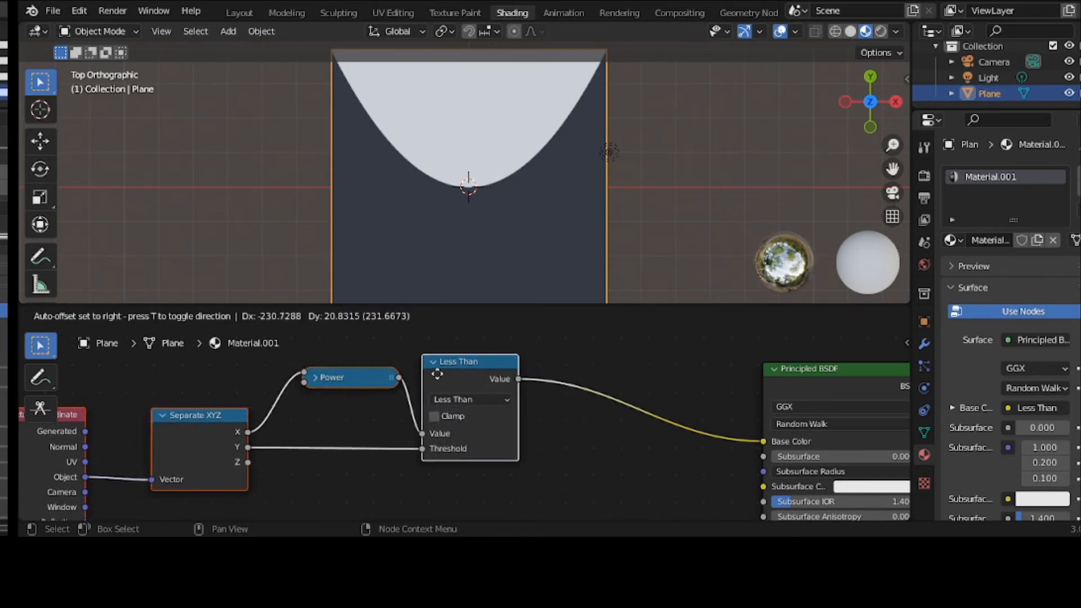
left_click_drag(417, 378, 416, 379)
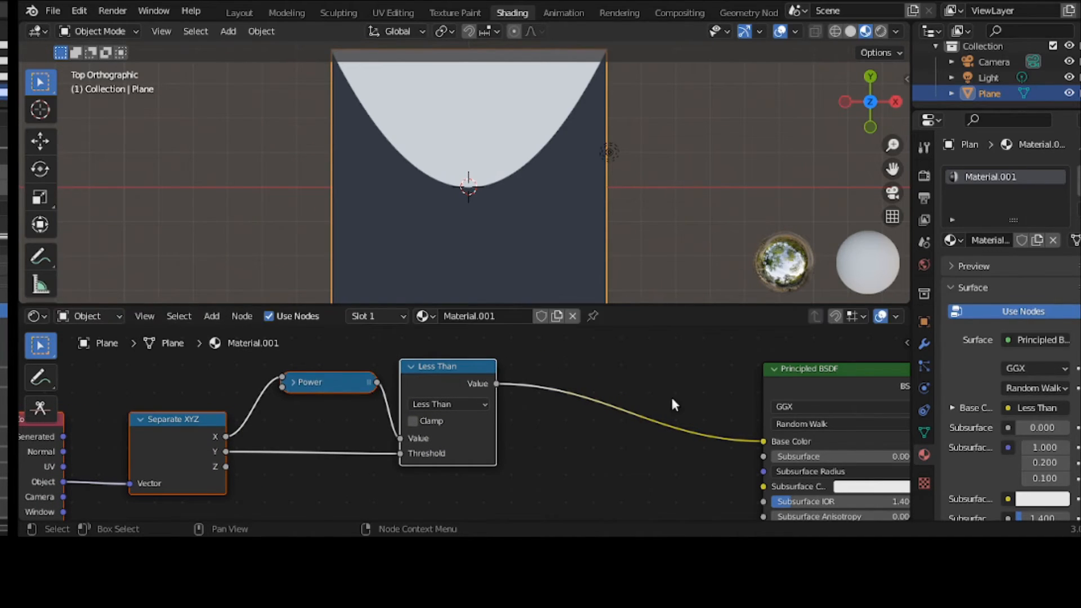
middle_click_drag(671, 394, 671, 360)
middle_click_drag(592, 387, 590, 400)
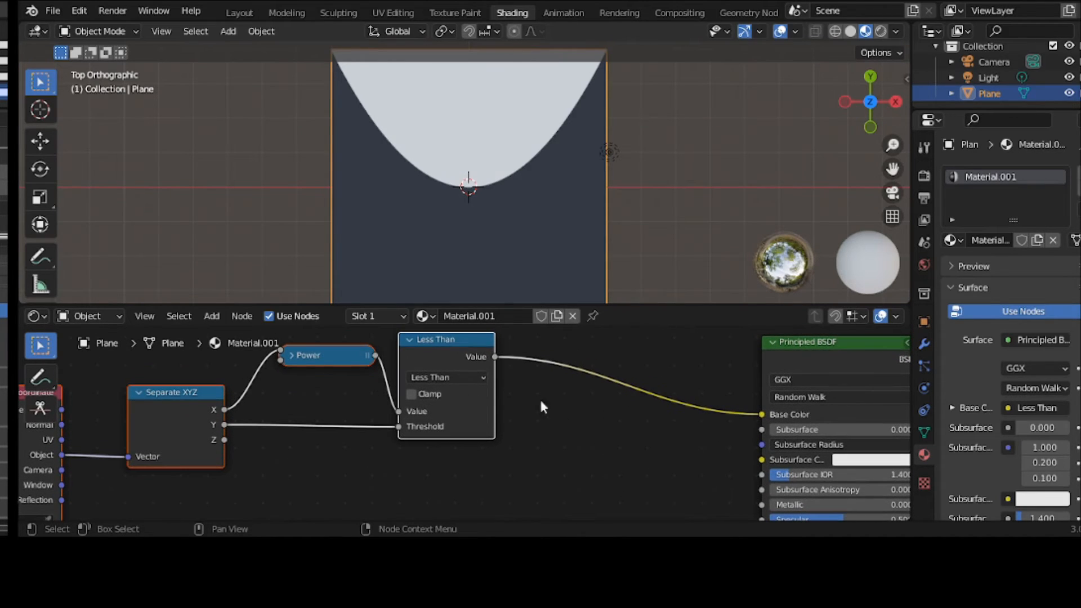
Insert a MixRGB node on the link between Less Than and the Principled BSDF's Base Color, and set its Fac to 0.133.
left_click(211, 318)
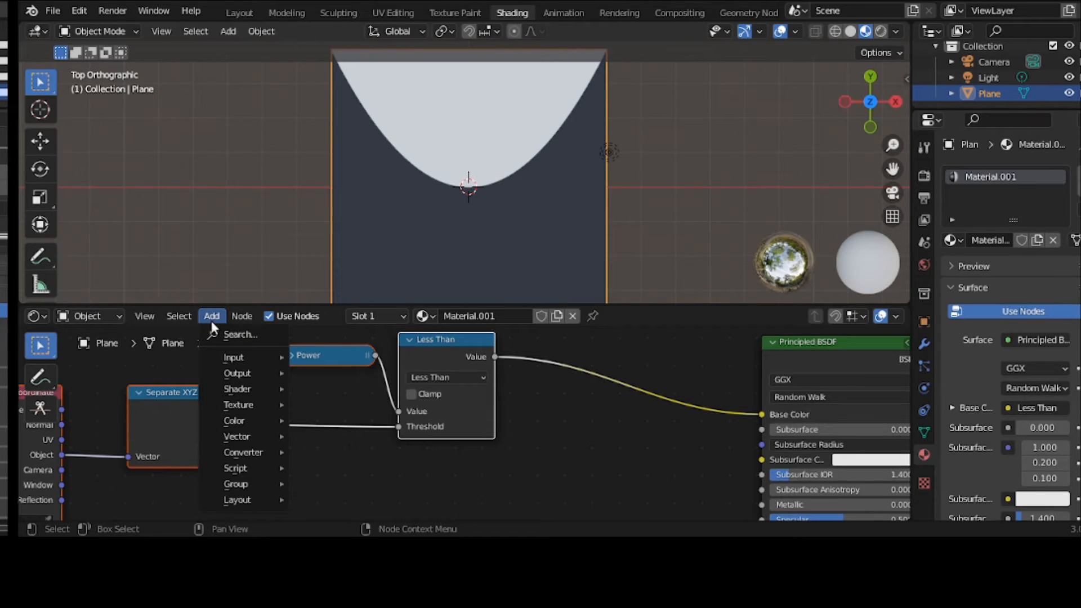
mouse_move(242, 421)
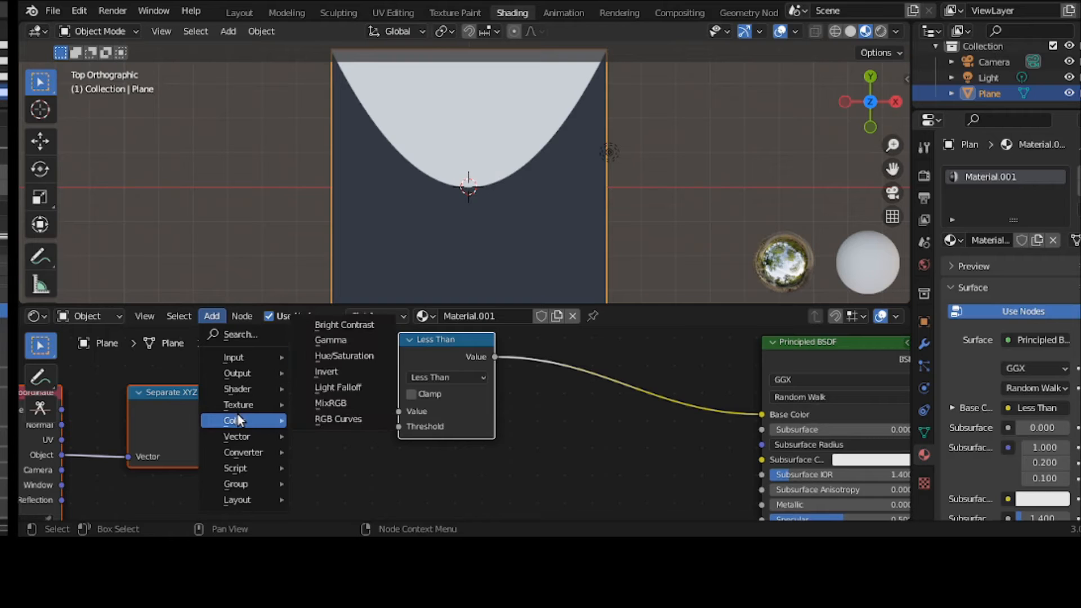
left_click(327, 405)
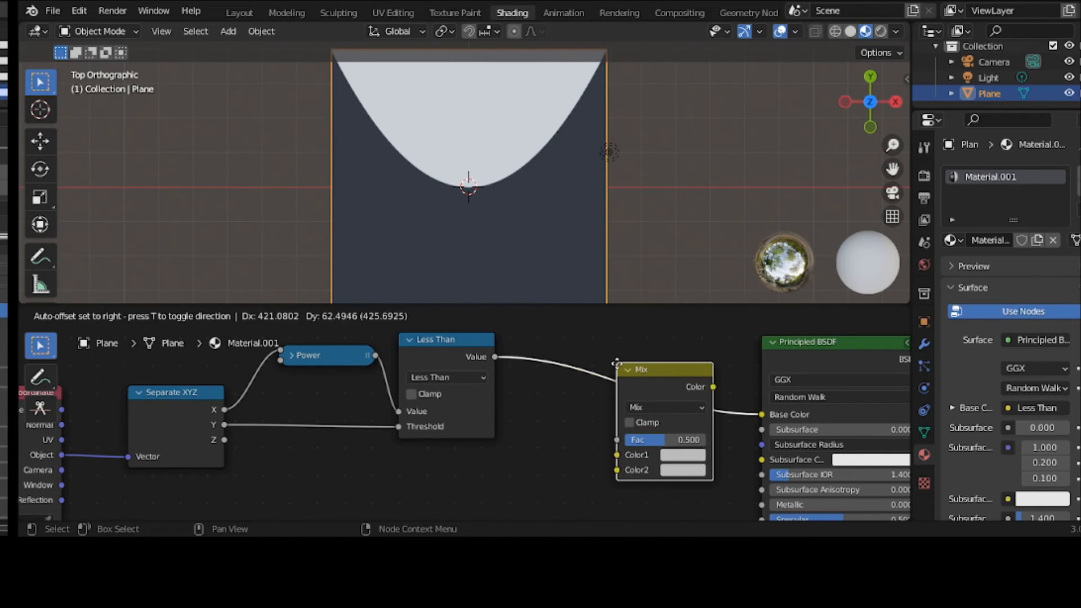
left_click(617, 364)
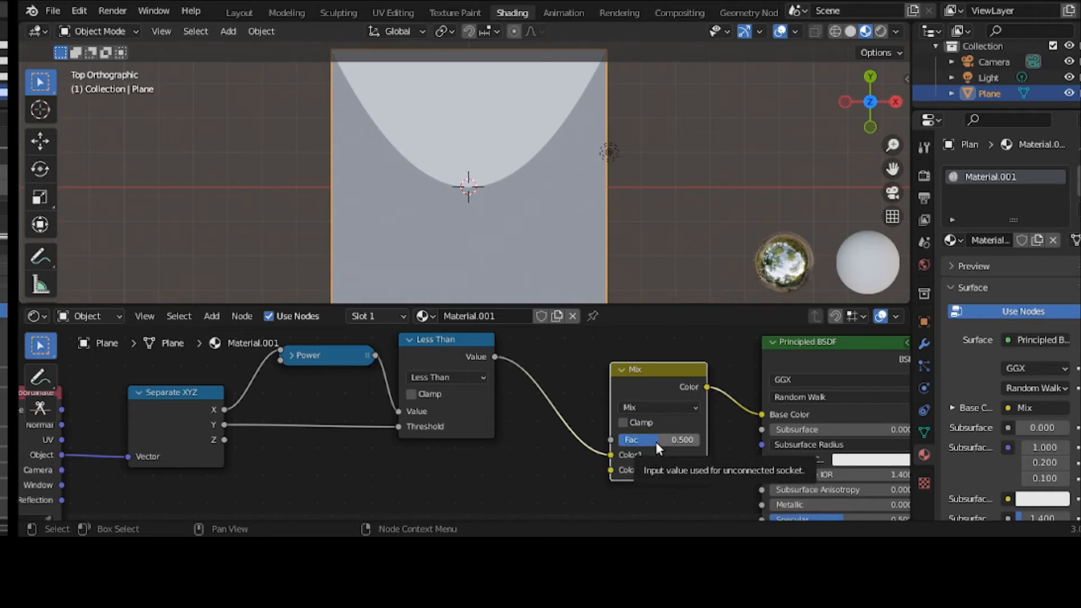
left_click_drag(655, 441, 627, 439)
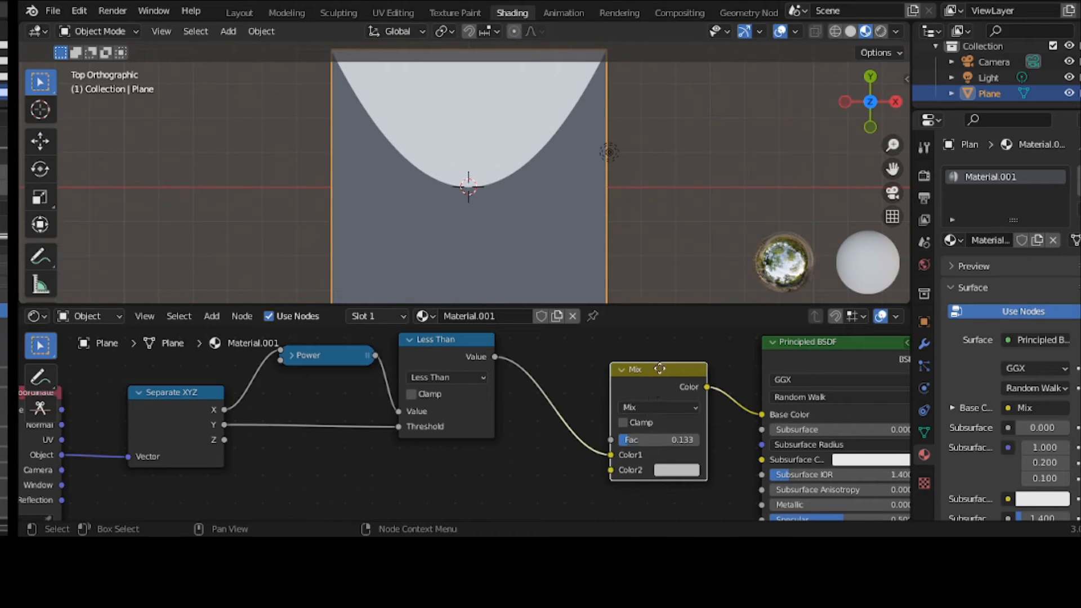
Add a Voronoi Texture node below the Less Than node and connect its Color output to the Mix node's Color2 input.
middle_click_drag(658, 367, 662, 339)
scroll(662, 340, "up", 1)
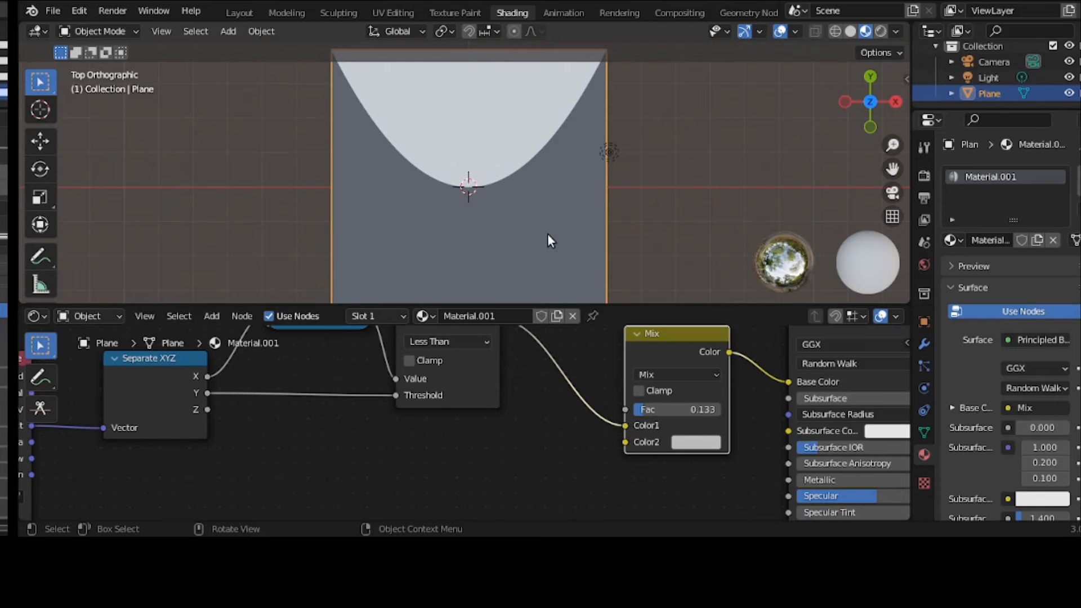
scroll(547, 234, "down", 1)
scroll(547, 234, "up", 1)
left_click(207, 319)
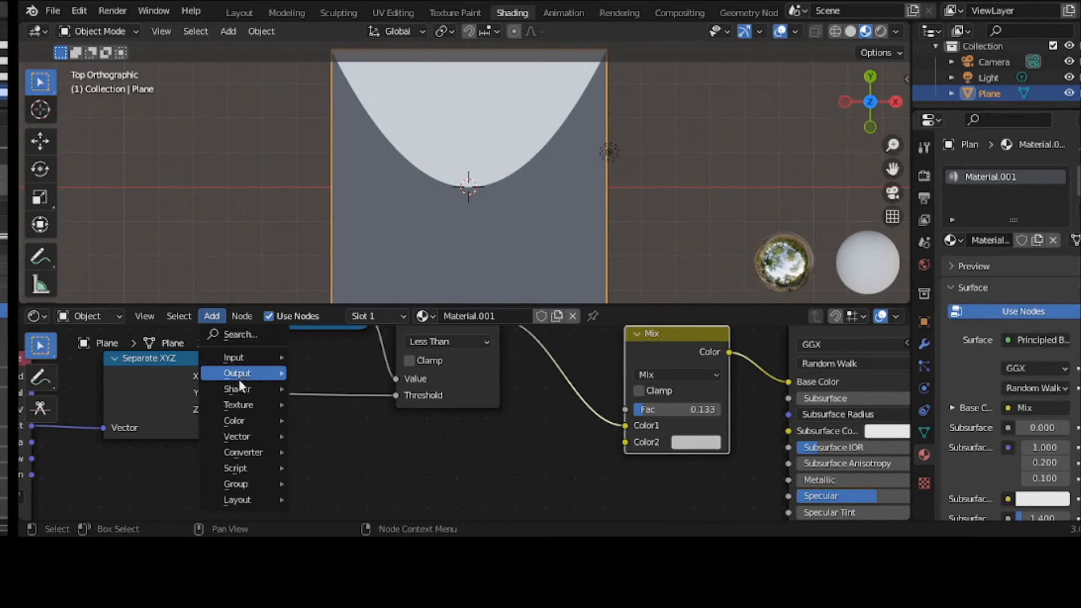
mouse_move(244, 404)
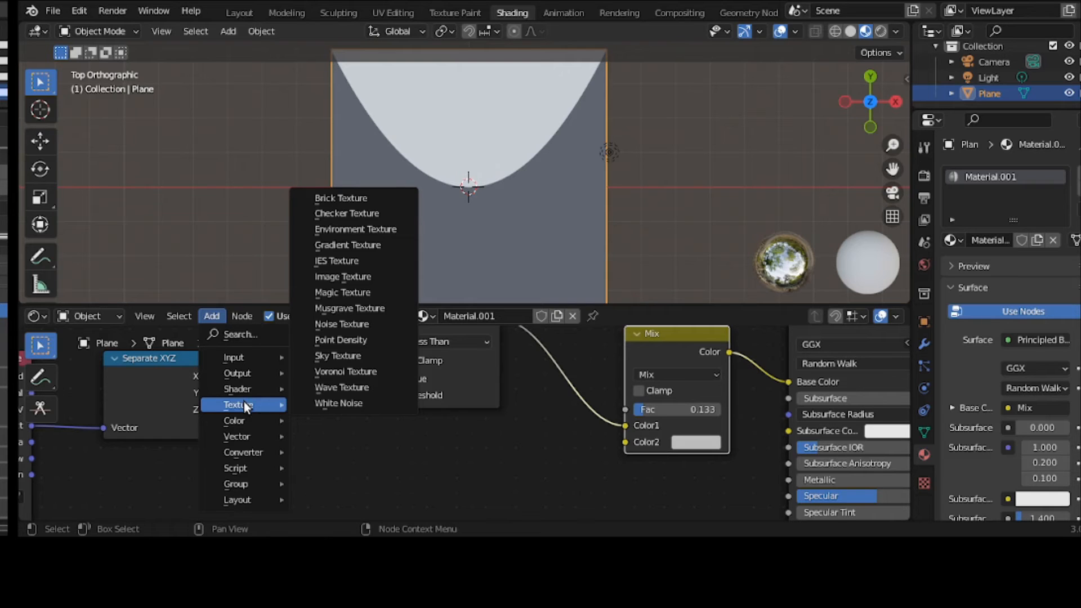
left_click(328, 376)
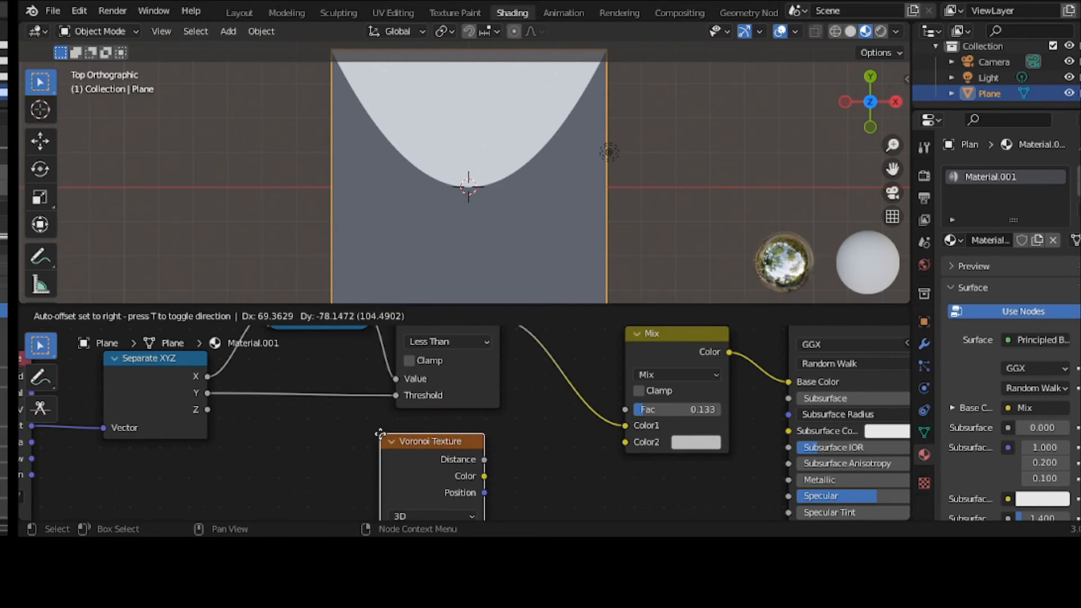
left_click(383, 440)
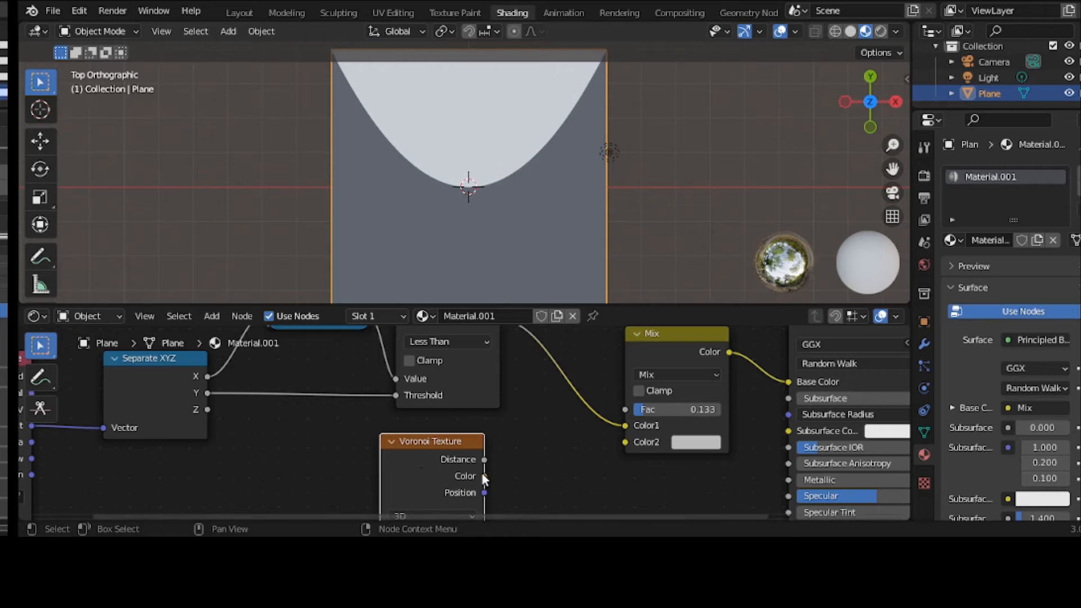
left_click_drag(483, 475, 624, 443)
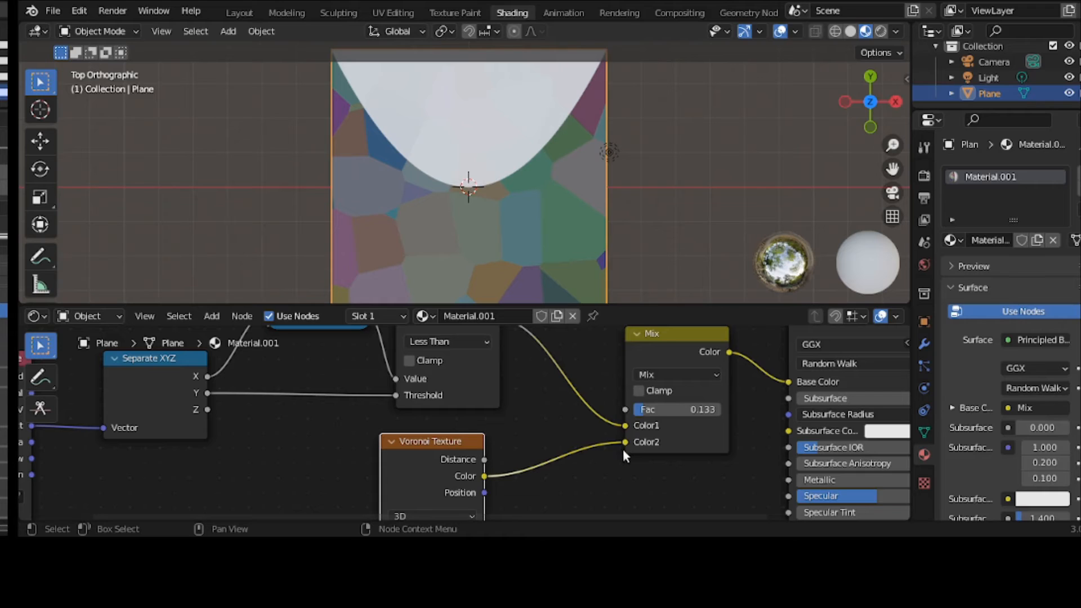
Try the Darken blend mode on the Mix node and set it back to Mix.
left_click(679, 373)
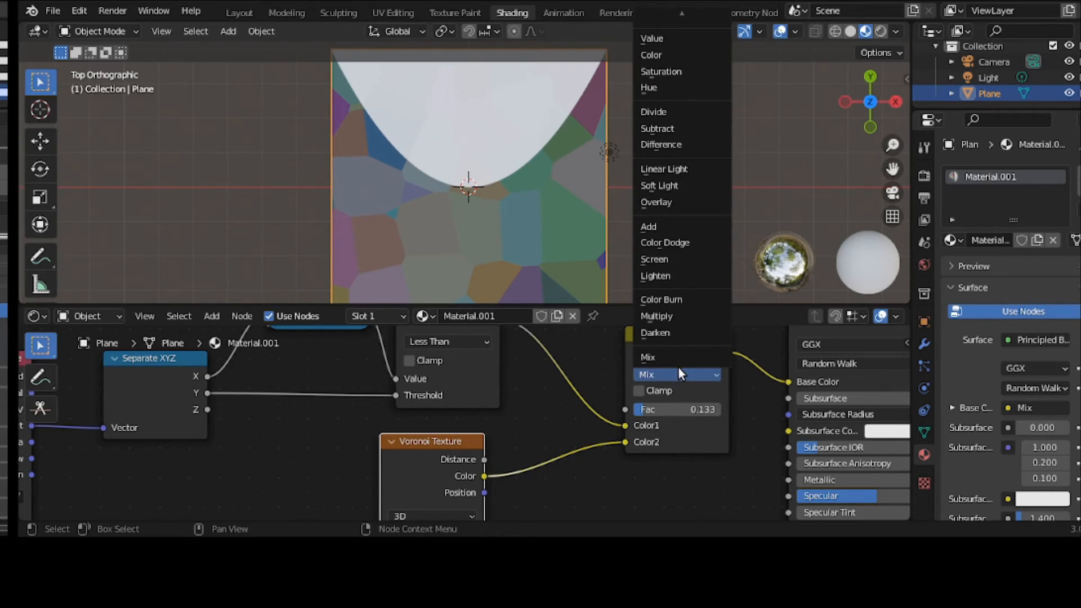
left_click(656, 333)
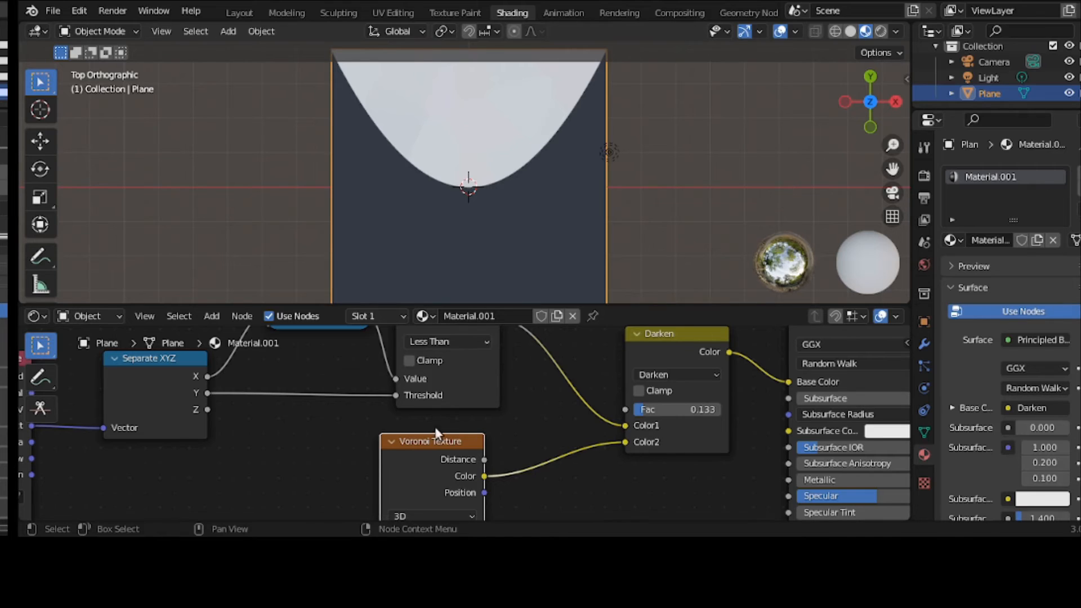
left_click_drag(430, 435, 454, 435)
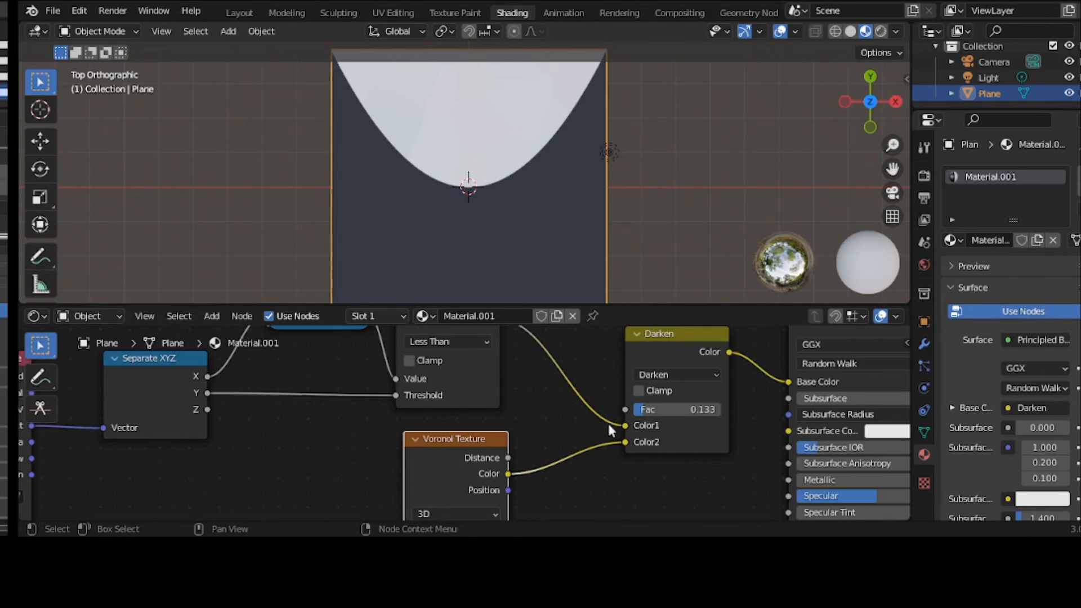
left_click(667, 375)
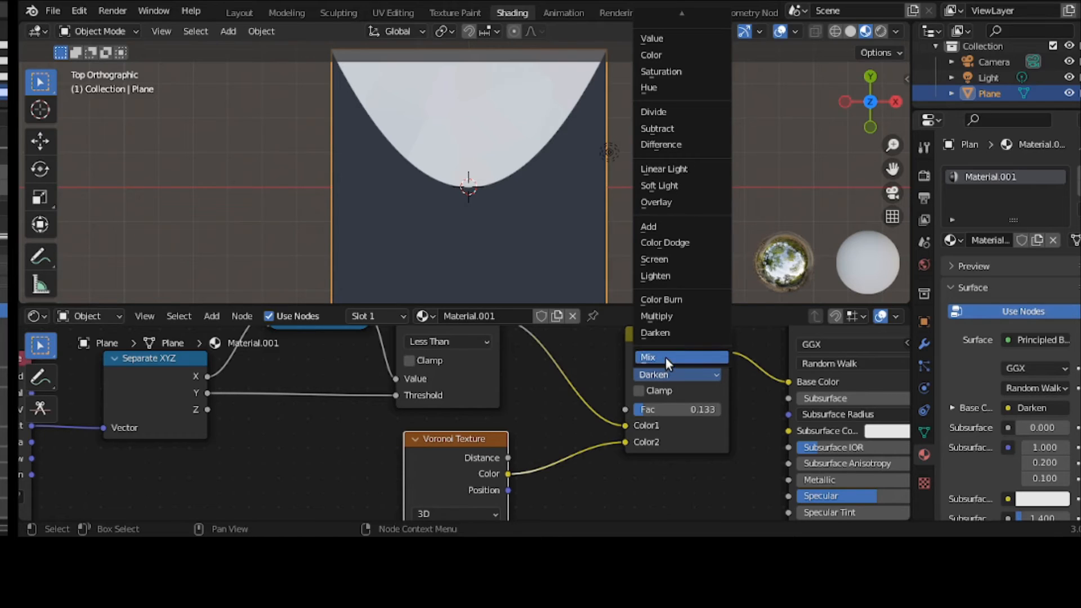
left_click(665, 357)
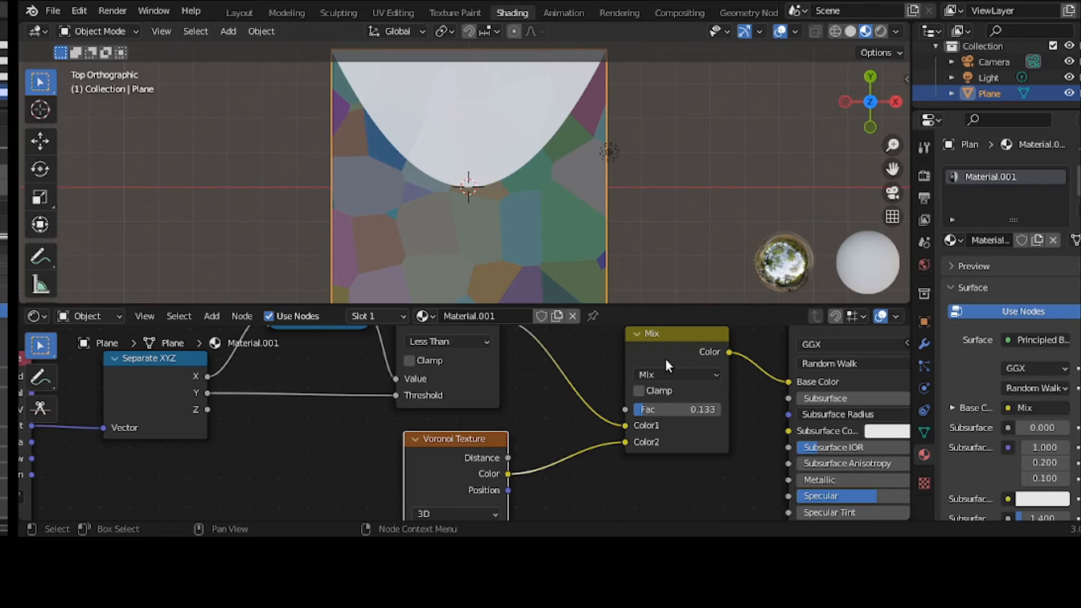
Switch the Less Than node's operation to Greater Than and raise the Mix node's Fac to 0.500.
left_click(432, 335)
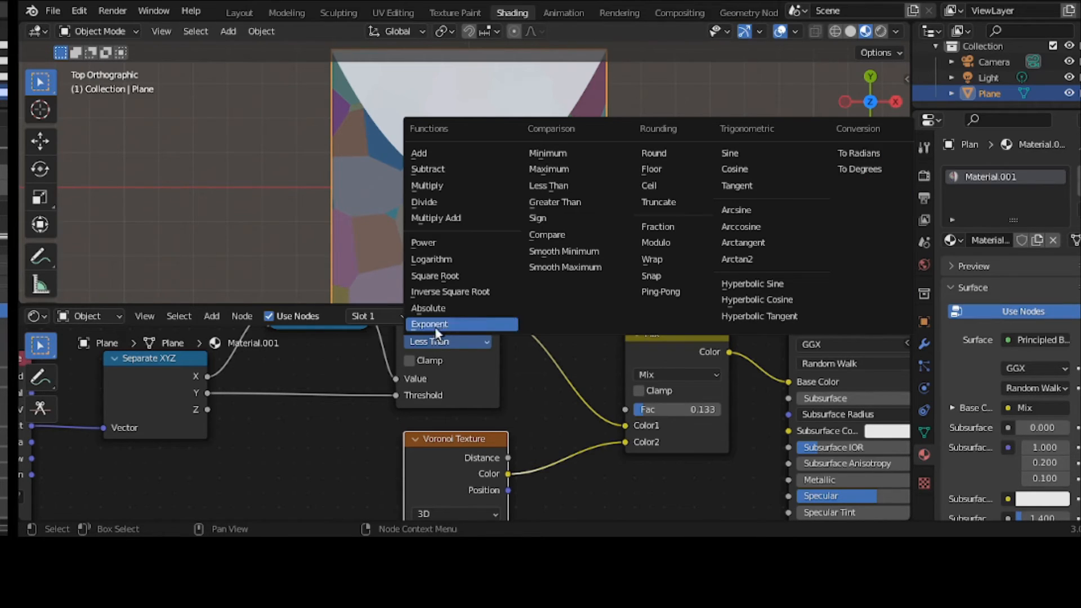
left_click(557, 202)
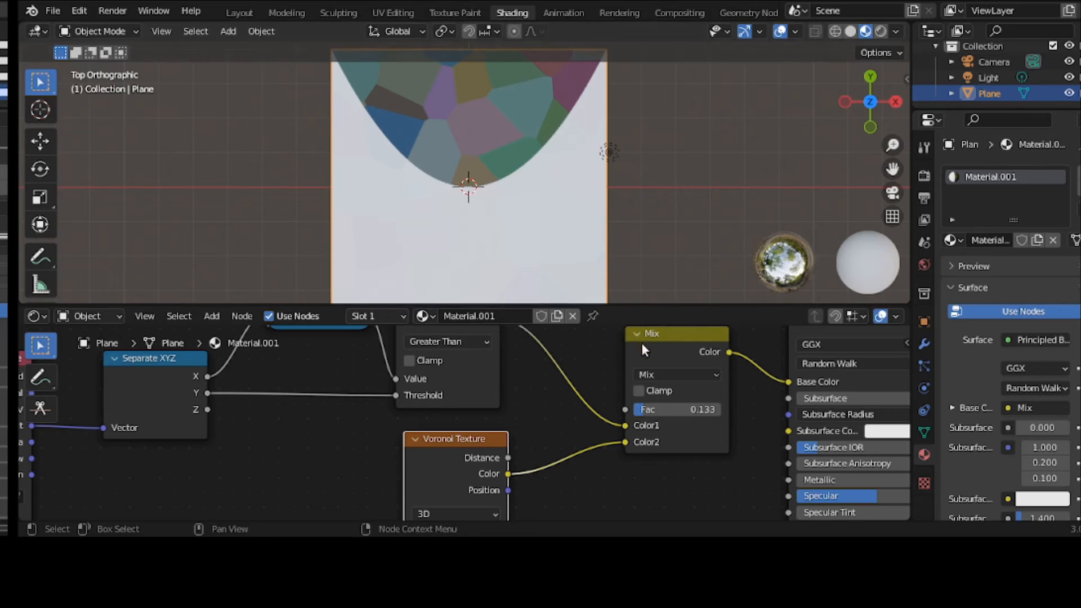
left_click_drag(647, 407, 678, 407)
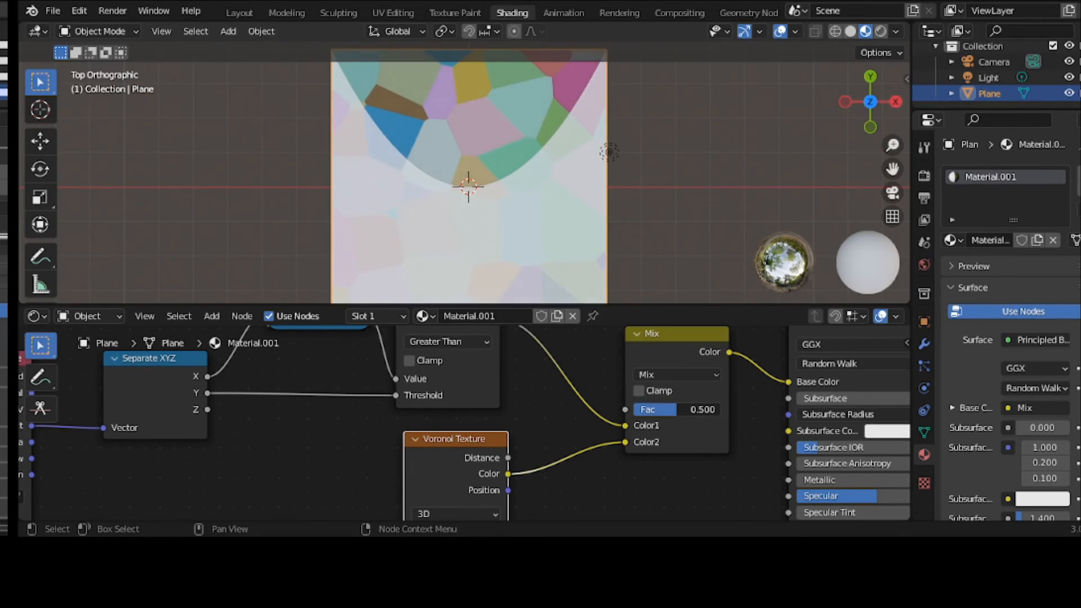
Set the Mix node's blend mode to Darken and its Fac to 1.000.
left_click(670, 375)
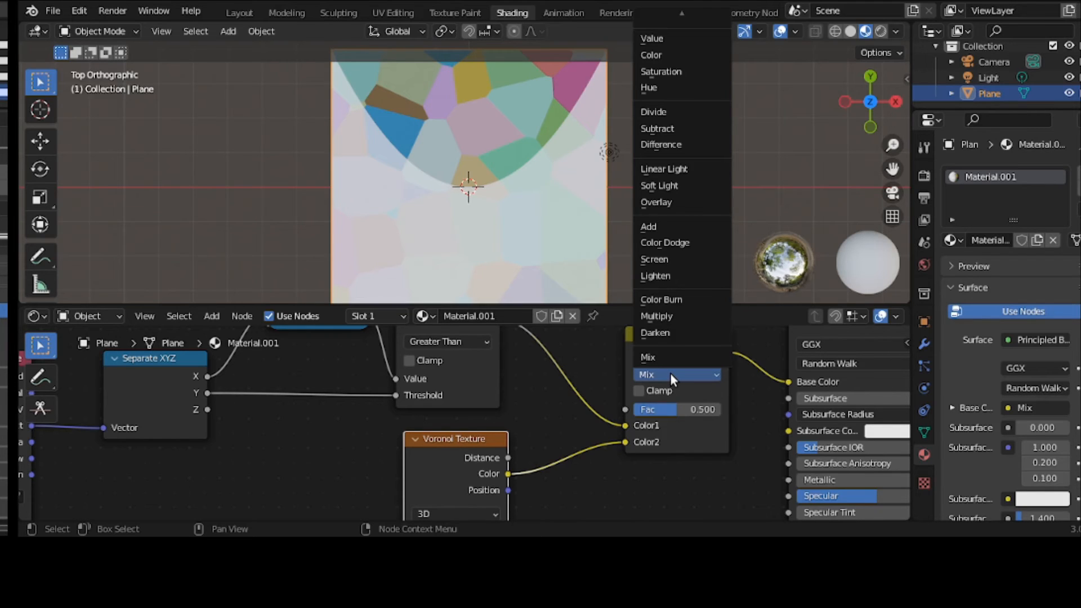
left_click(671, 335)
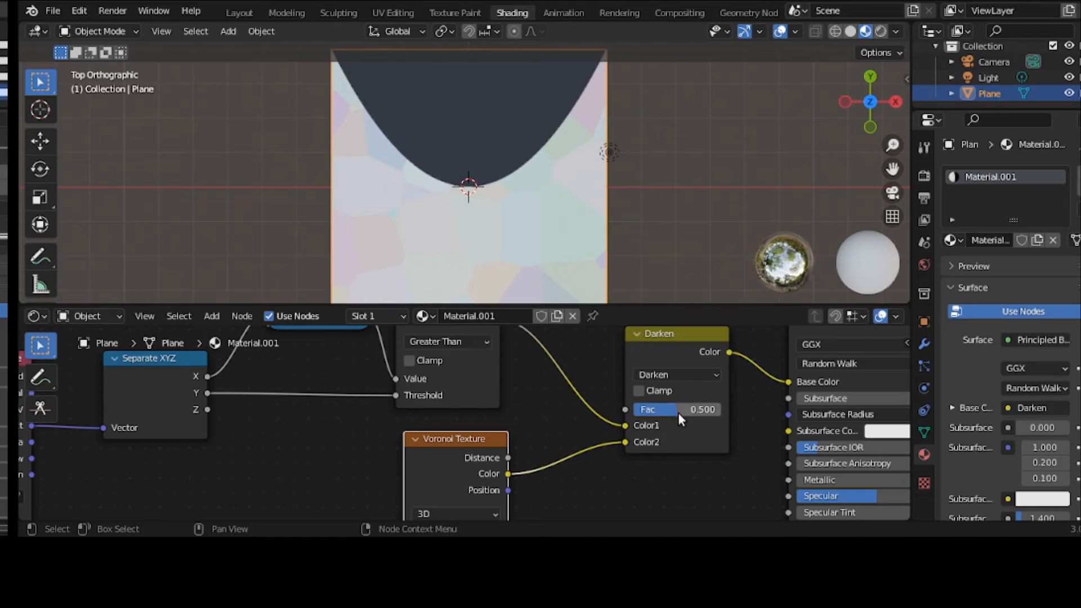
left_click_drag(672, 405, 721, 406)
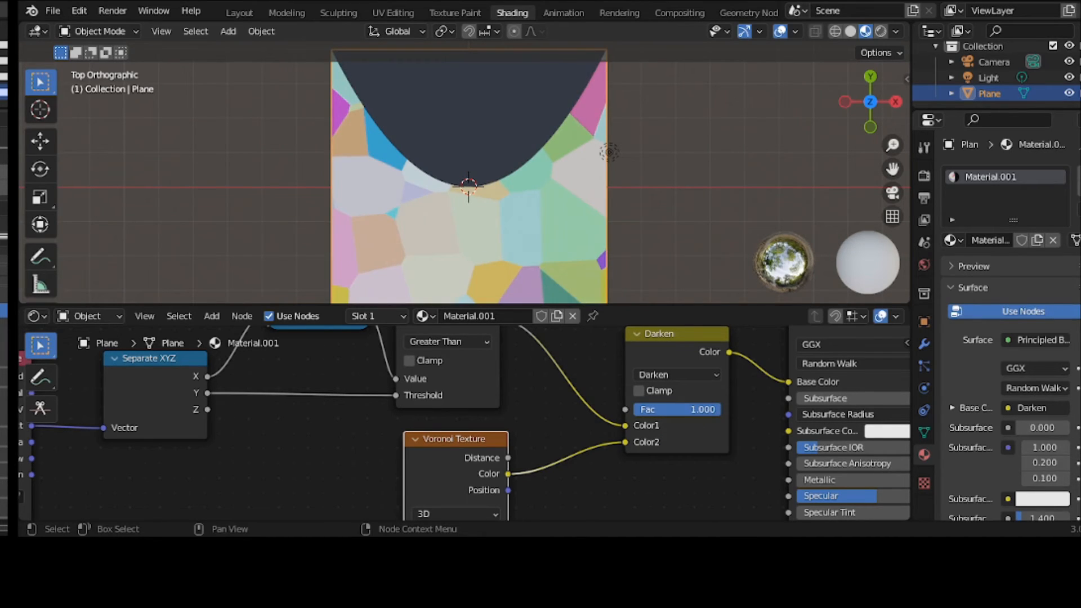
Switch the Greater Than math node's operation to Less Than.
left_click(453, 341)
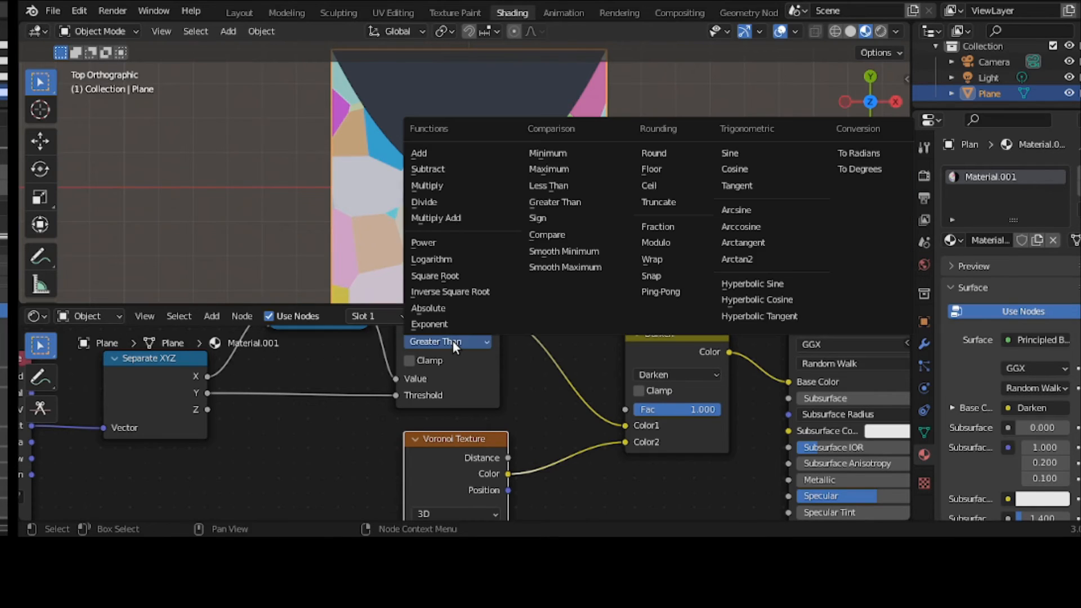
left_click(551, 186)
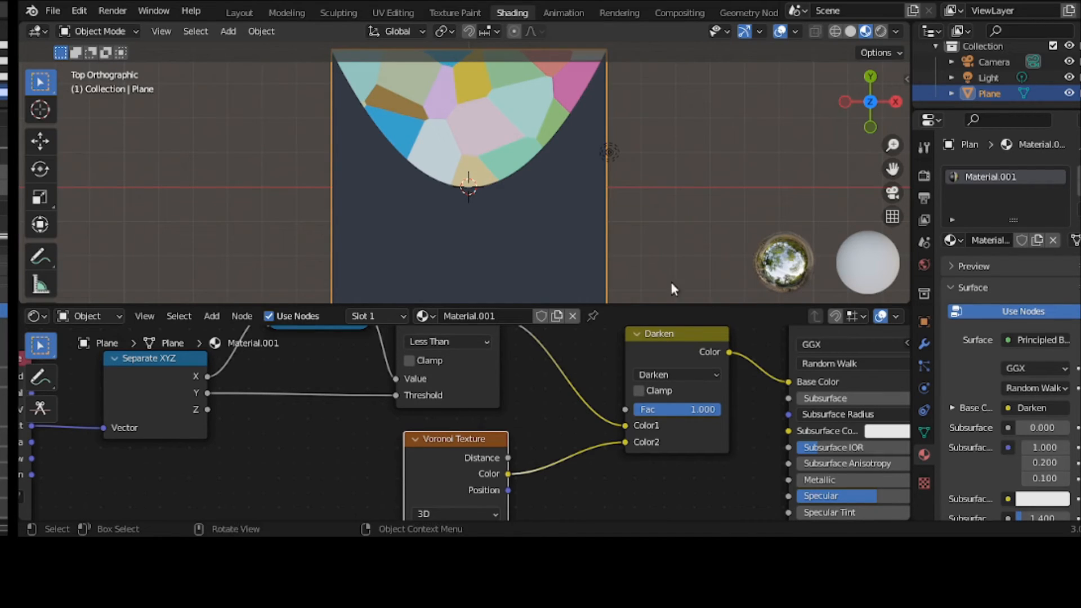
mouse_move(716, 409)
left_mouse_down()
mouse_move(634, 410)
mouse_move(715, 409)
left_mouse_up()
Replace the Voronoi Texture with a Brick Texture node and connect its Color output to the Darken node's Color2 input.
left_click(448, 441)
key("x")
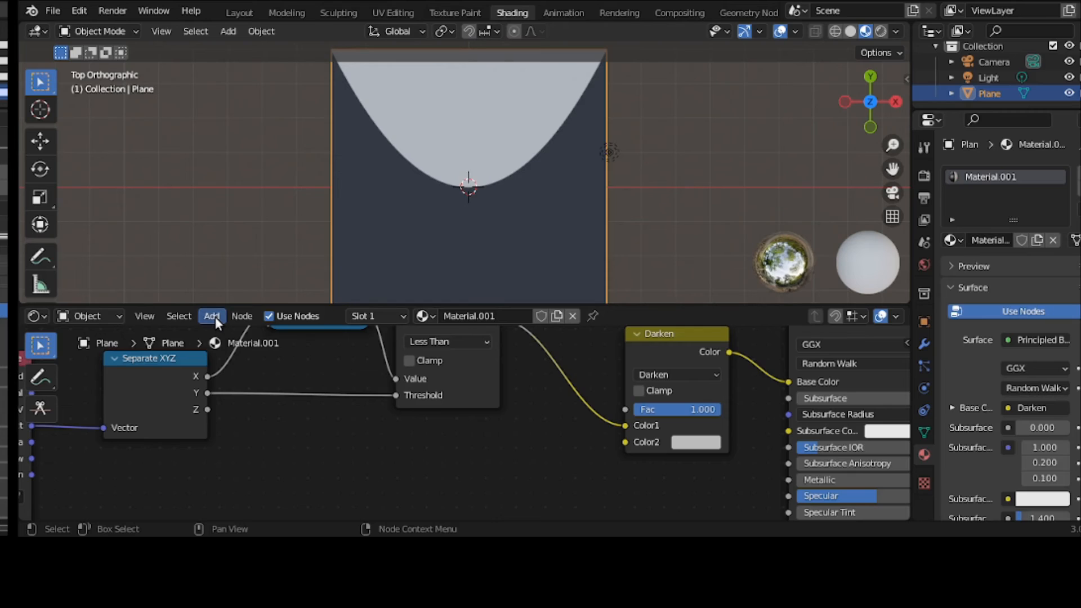
left_click(214, 317)
mouse_move(238, 404)
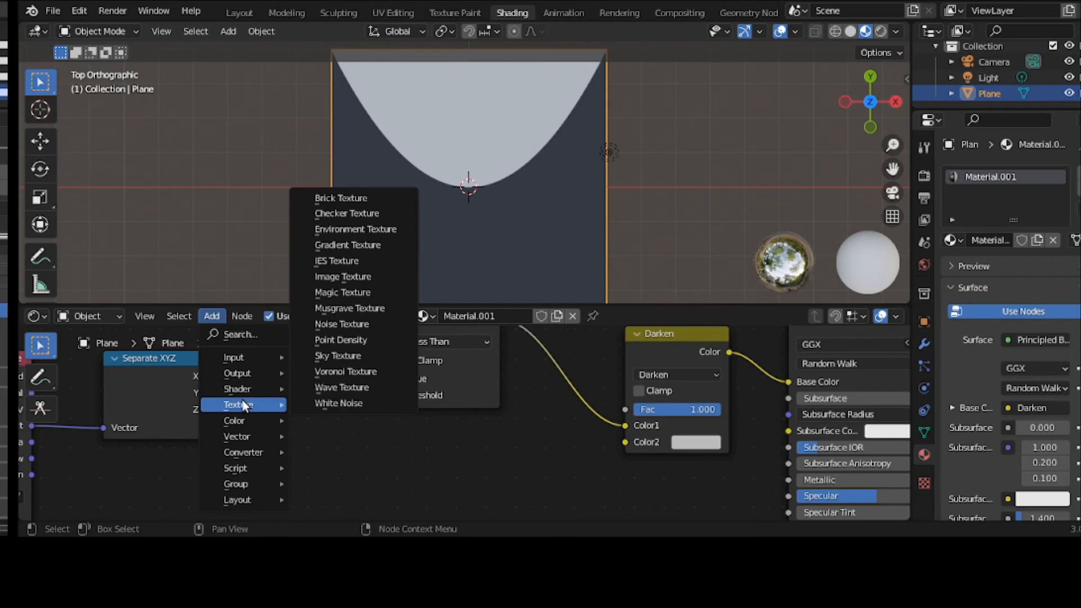
left_click(362, 198)
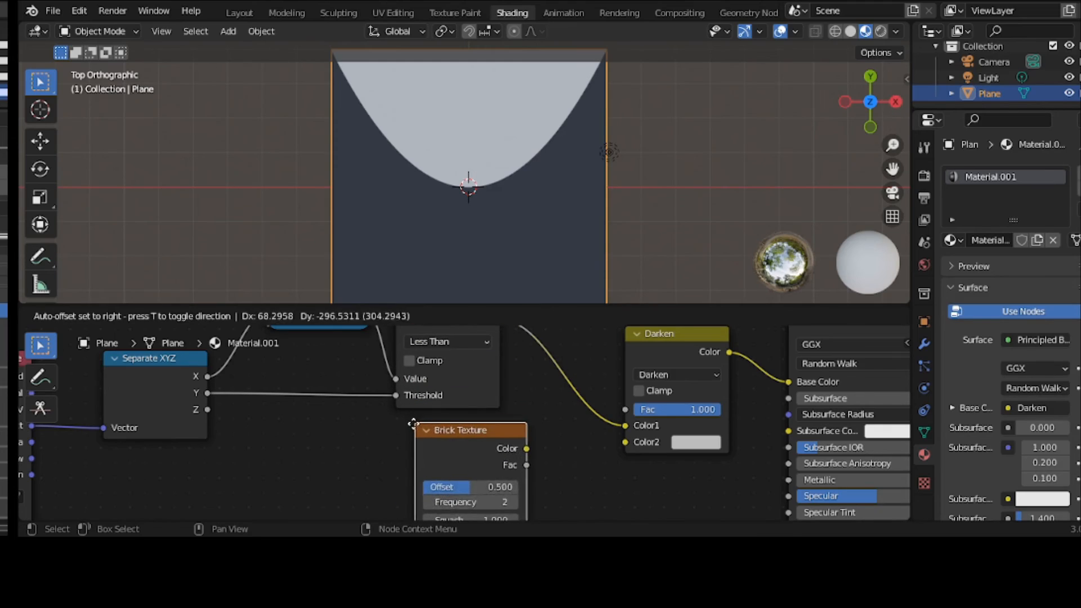
left_click(427, 429)
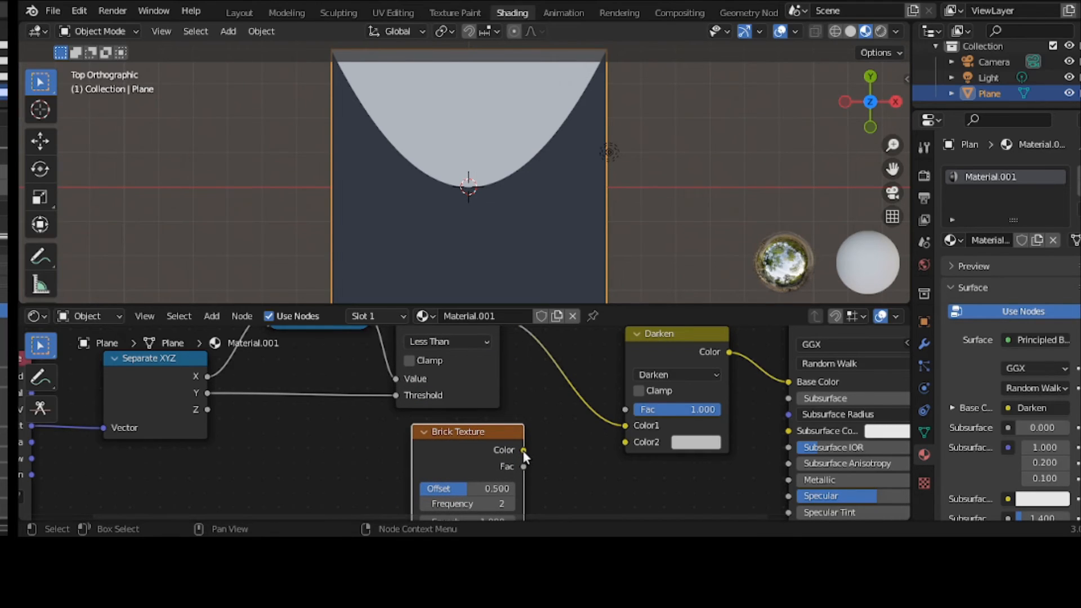
left_click_drag(523, 450, 637, 442)
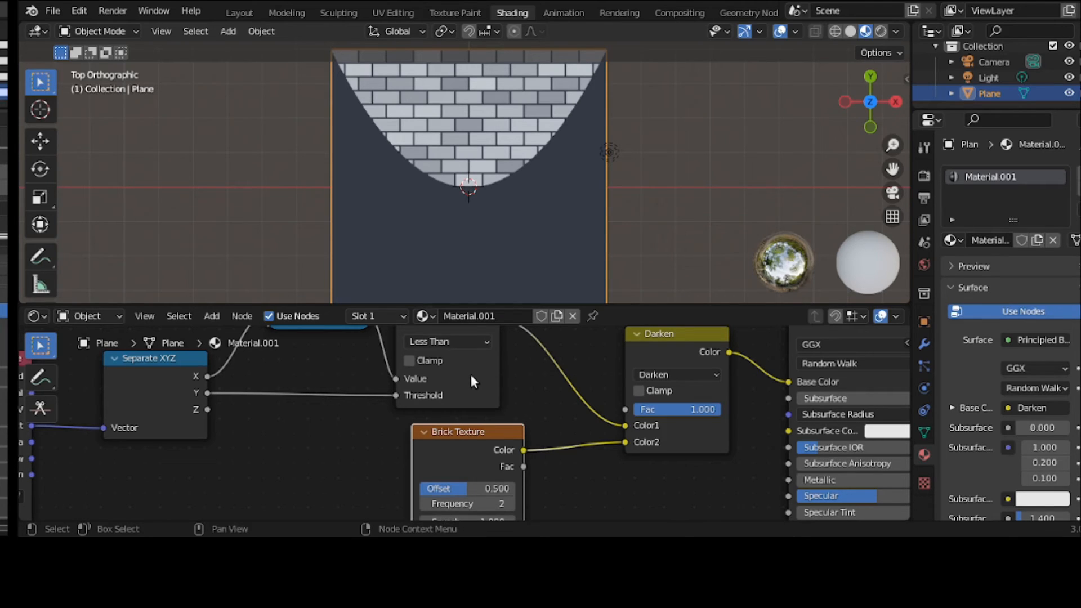
Switch the Less Than node's operation to Greater Than and change the Darken node's blend mode to Lighten.
left_click(461, 340)
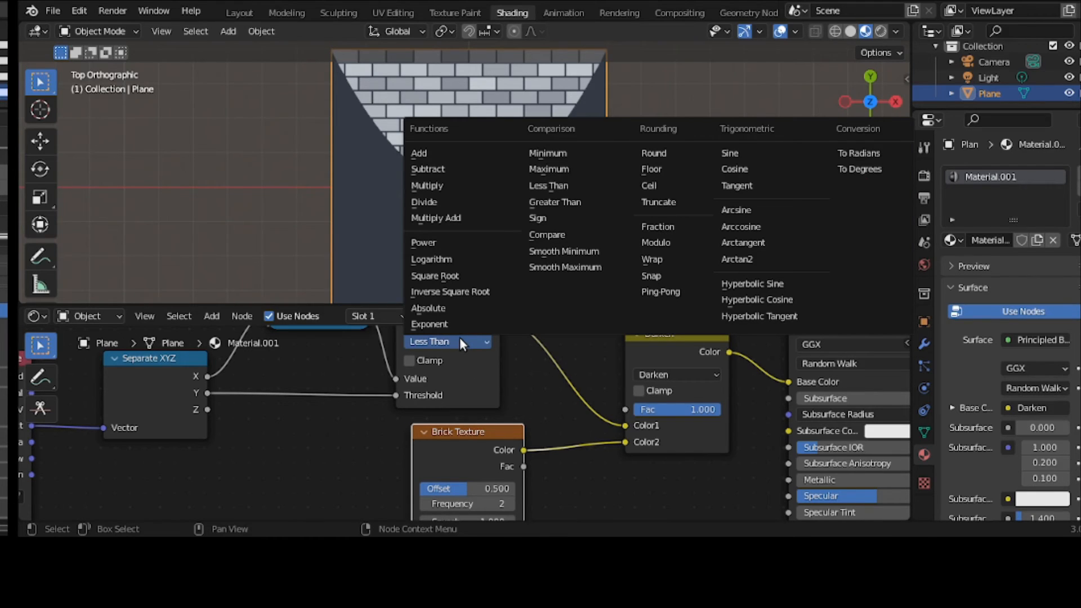
left_click(574, 203)
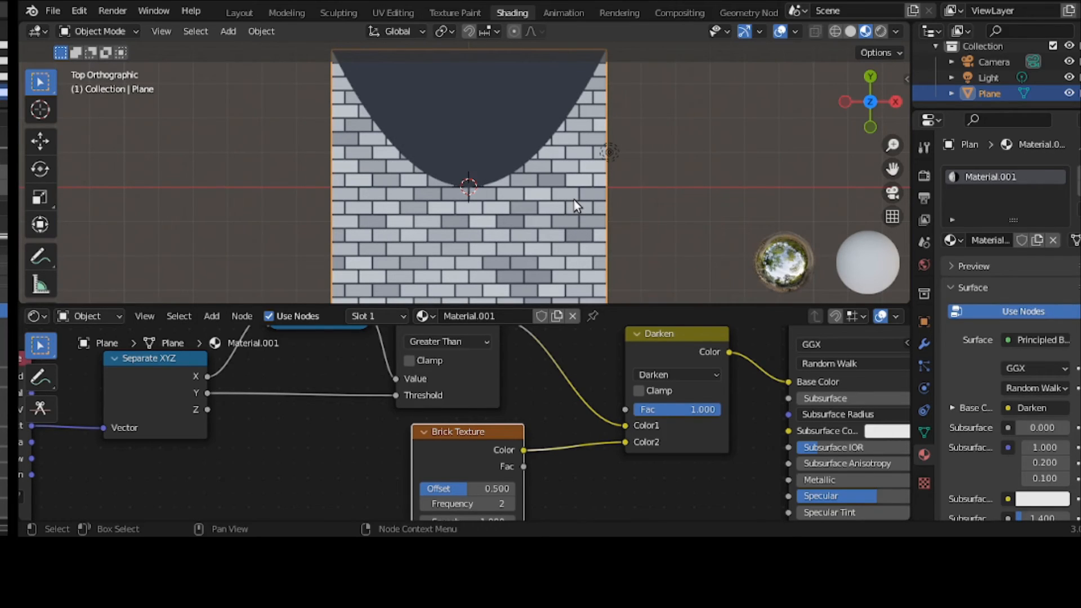
left_click(664, 375)
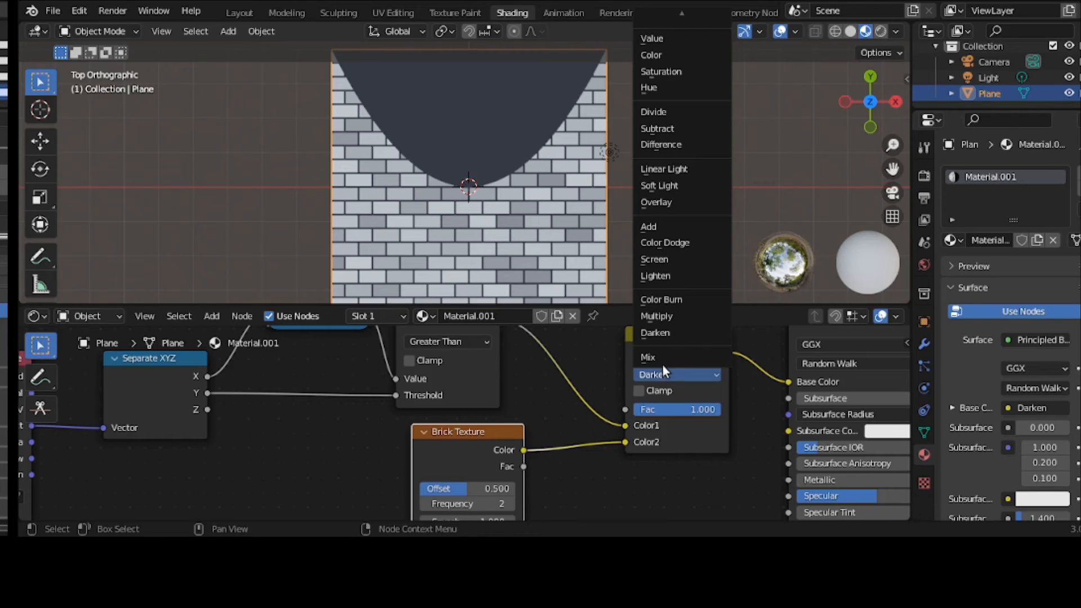
left_click(664, 333)
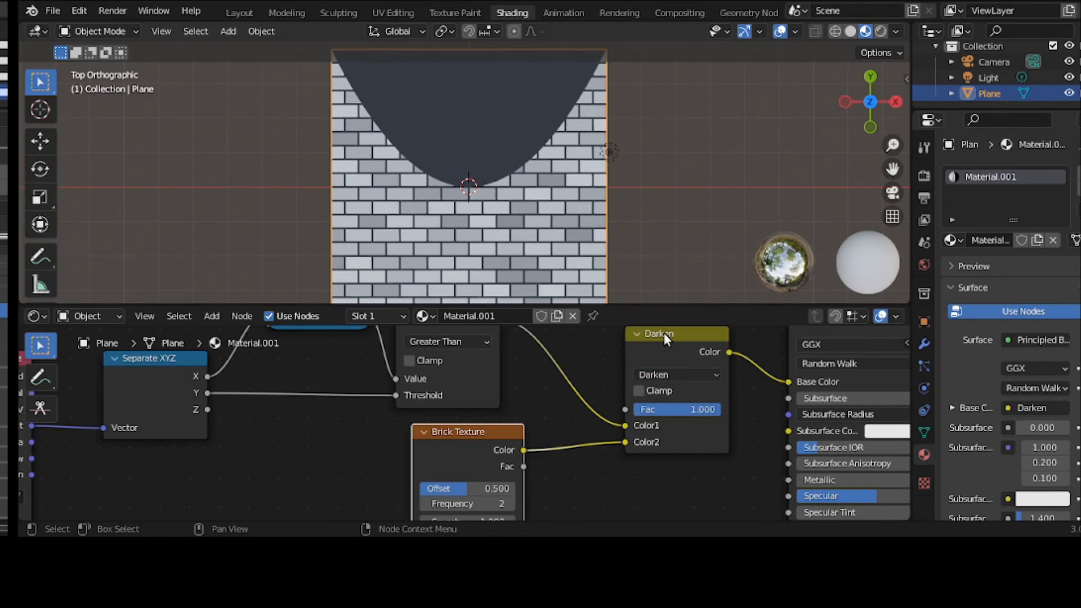
left_click(665, 376)
left_click(672, 280)
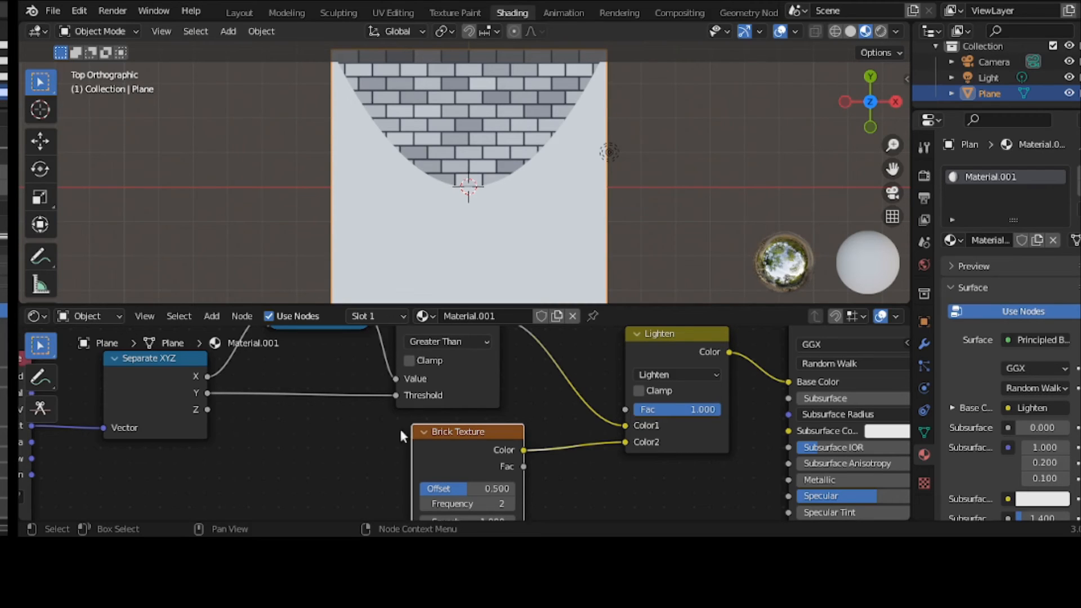
Replace the Brick Texture with a Magic Texture node and connect its Color output to the Lighten node's Color2 input.
key("x")
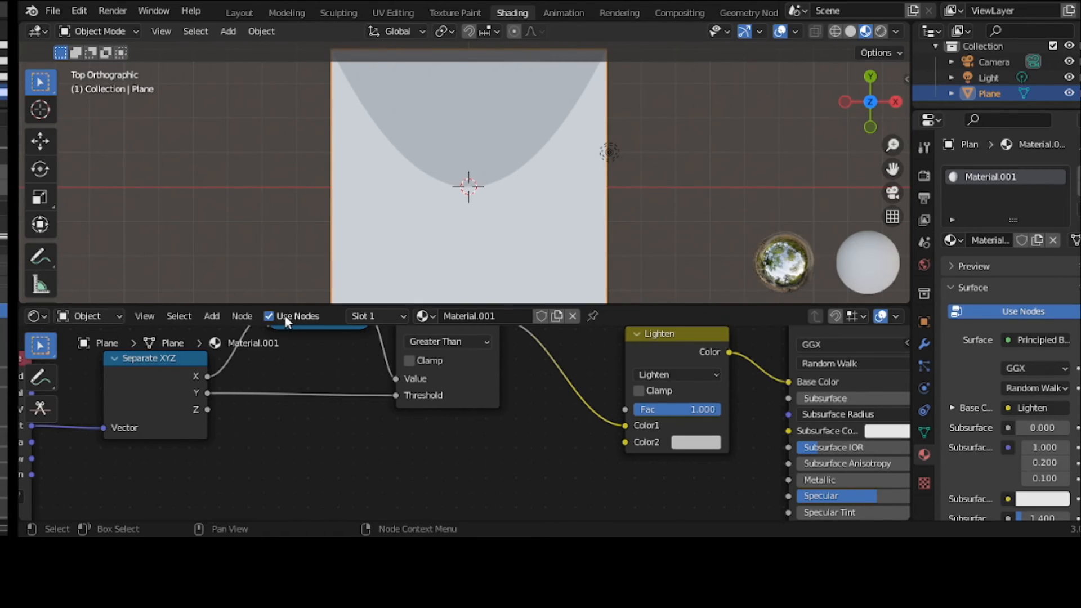
left_click(211, 315)
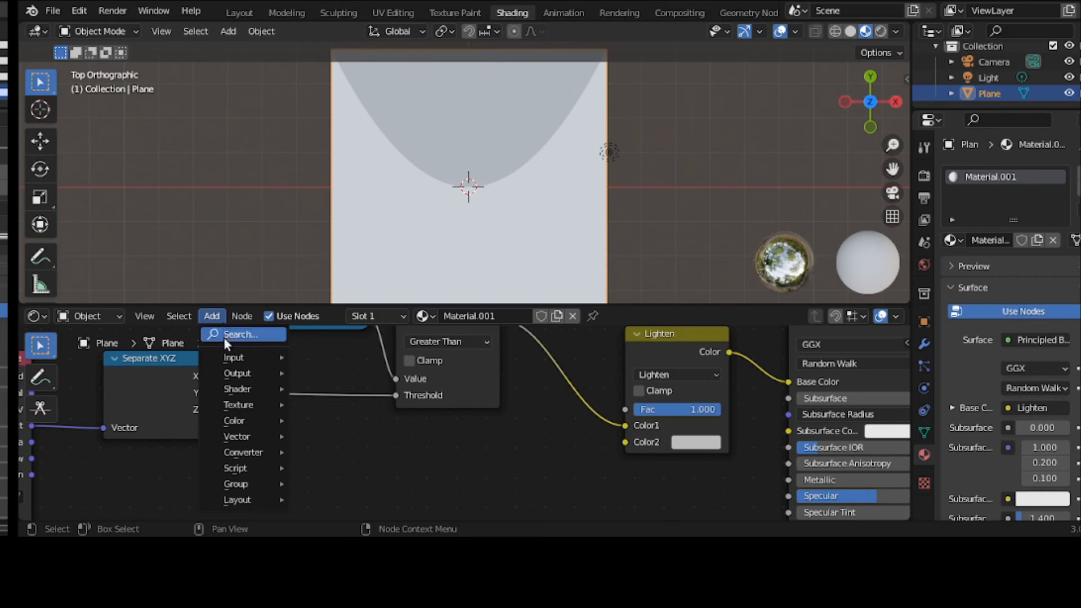
mouse_move(241, 402)
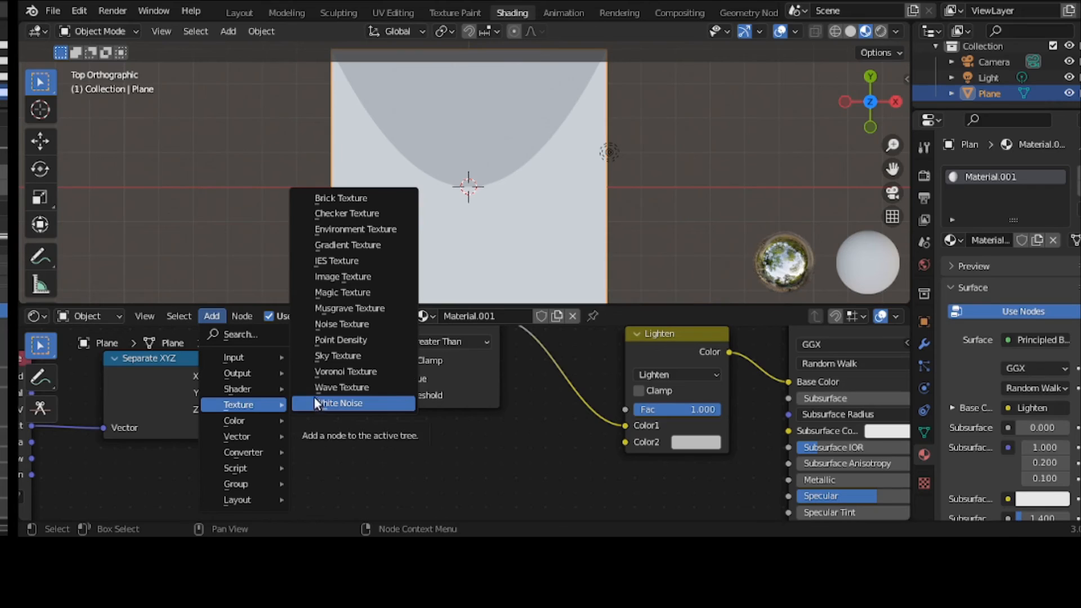
left_click(327, 293)
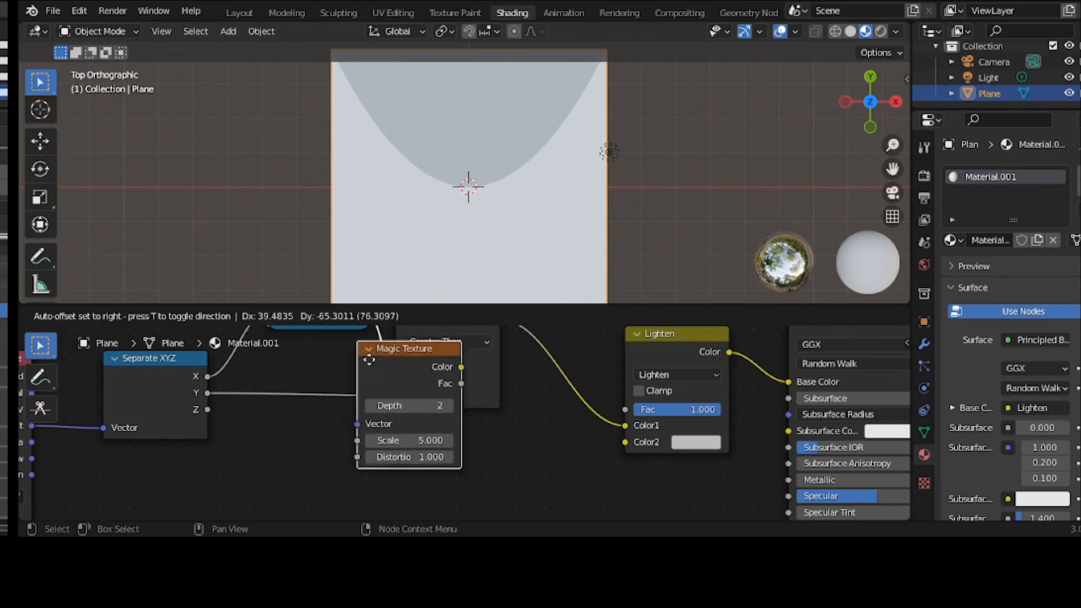
left_click(443, 431)
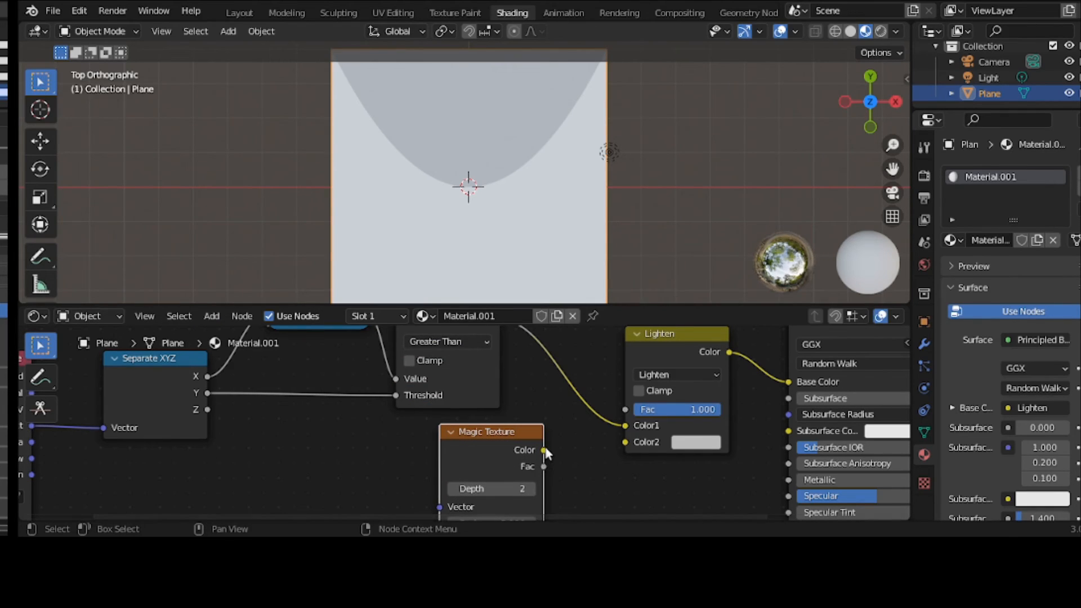
left_click_drag(544, 450, 632, 443)
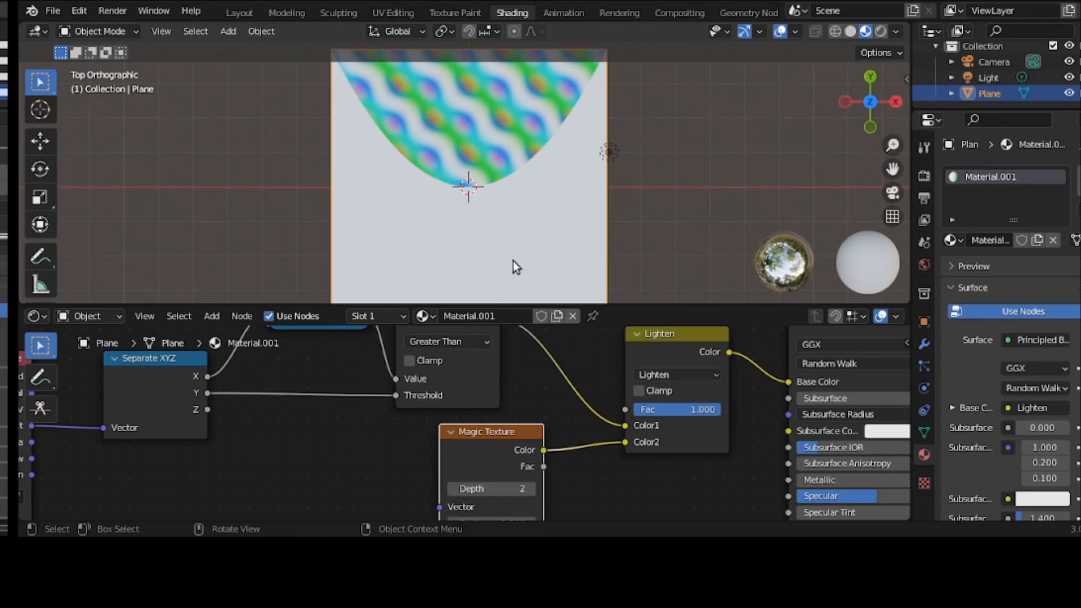
Try the Darken and Linear Light blend modes on the Lighten node with the Magic Texture.
left_click(672, 374)
left_click(674, 335)
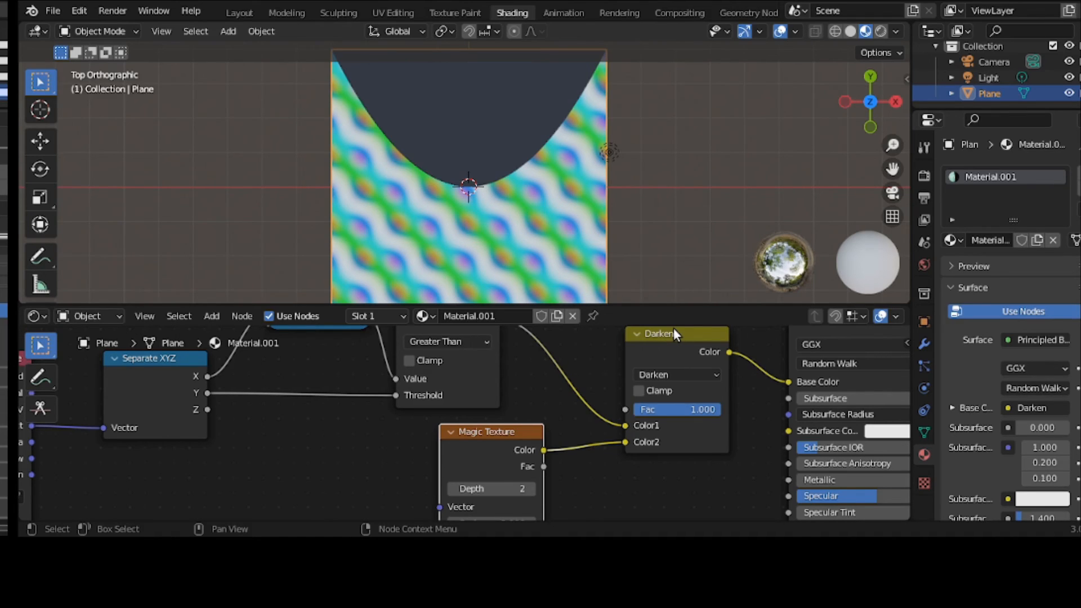
left_click(667, 374)
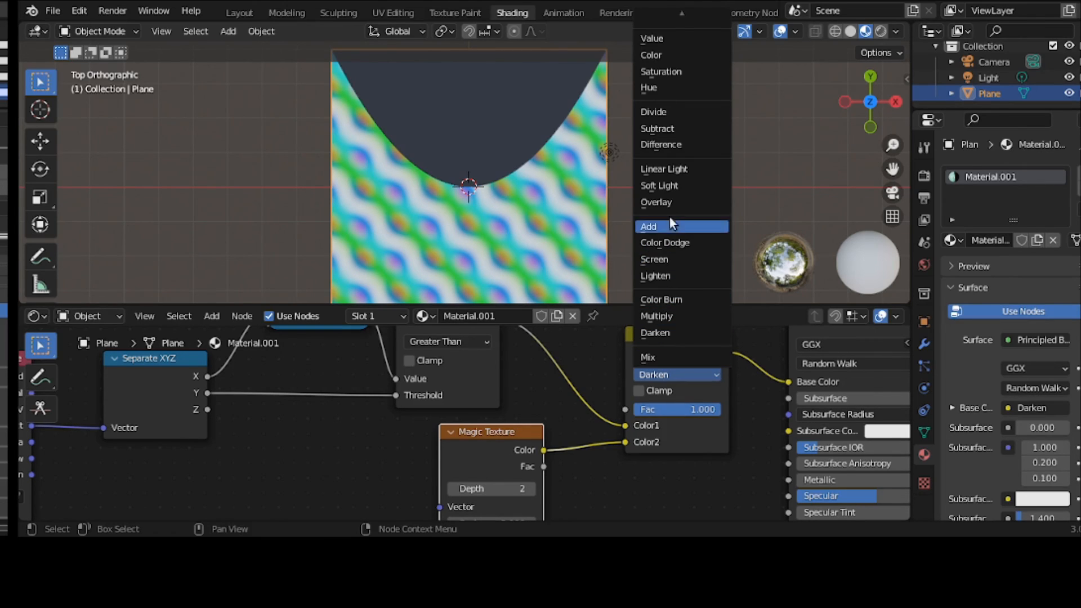
left_click(672, 169)
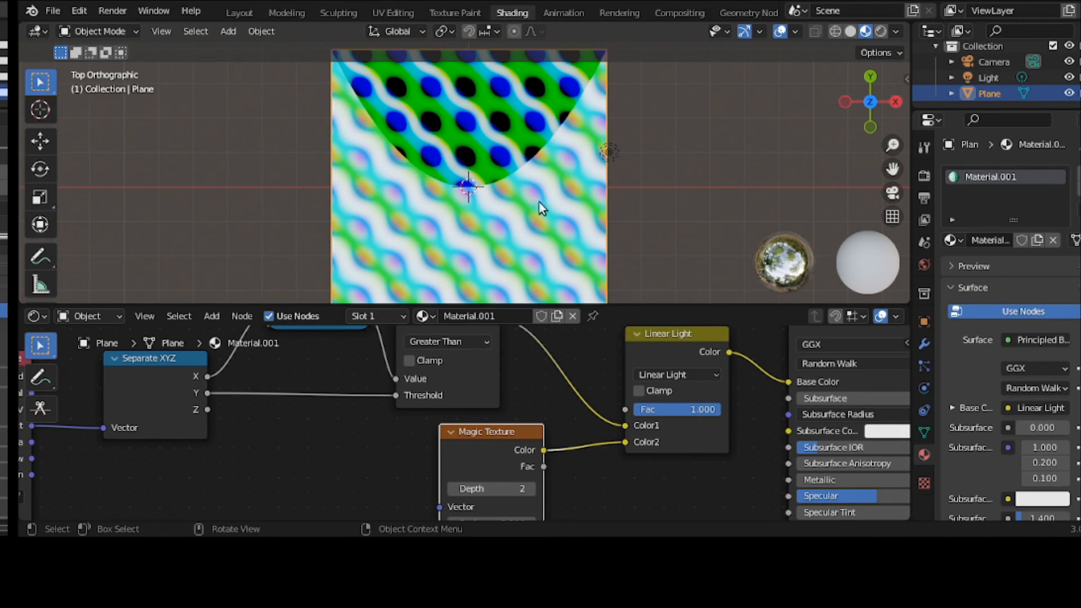
Try the Saturation blend mode on the Linear Light node and set it to Divide.
left_click(662, 375)
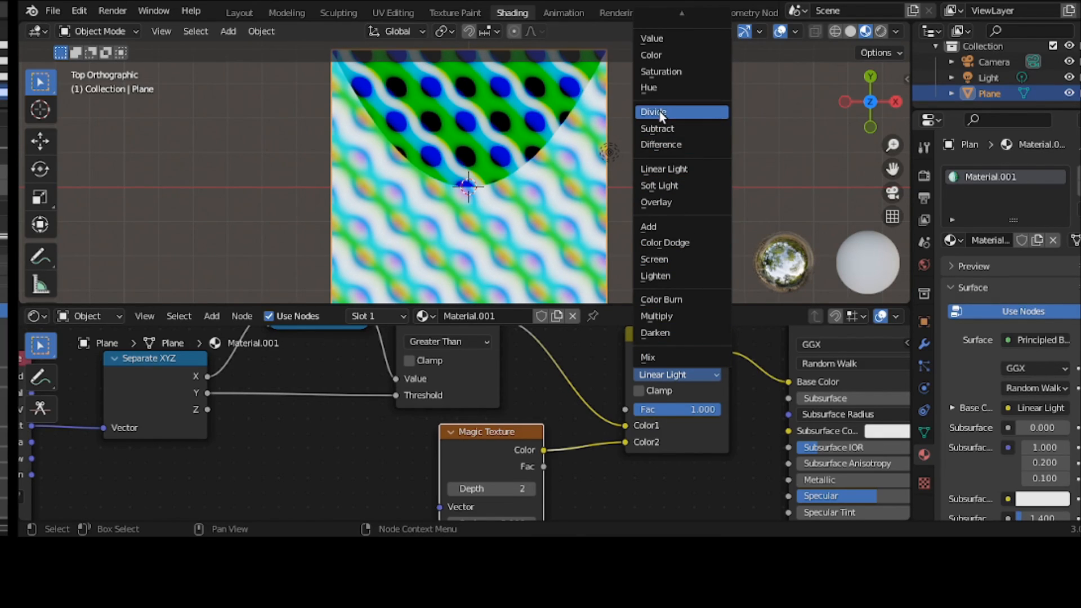
left_click(664, 76)
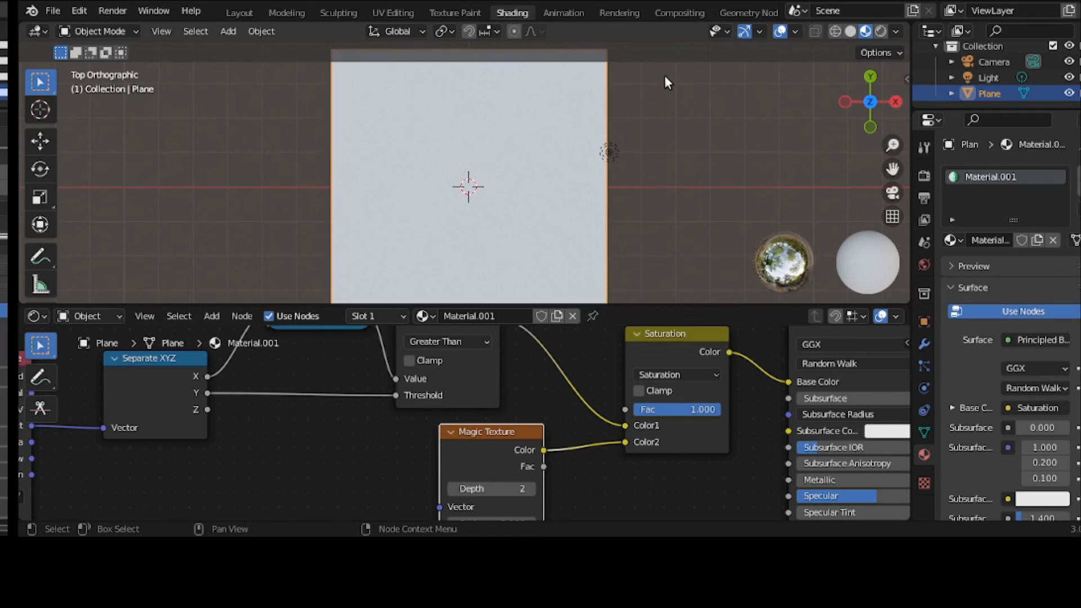
right_click(664, 82)
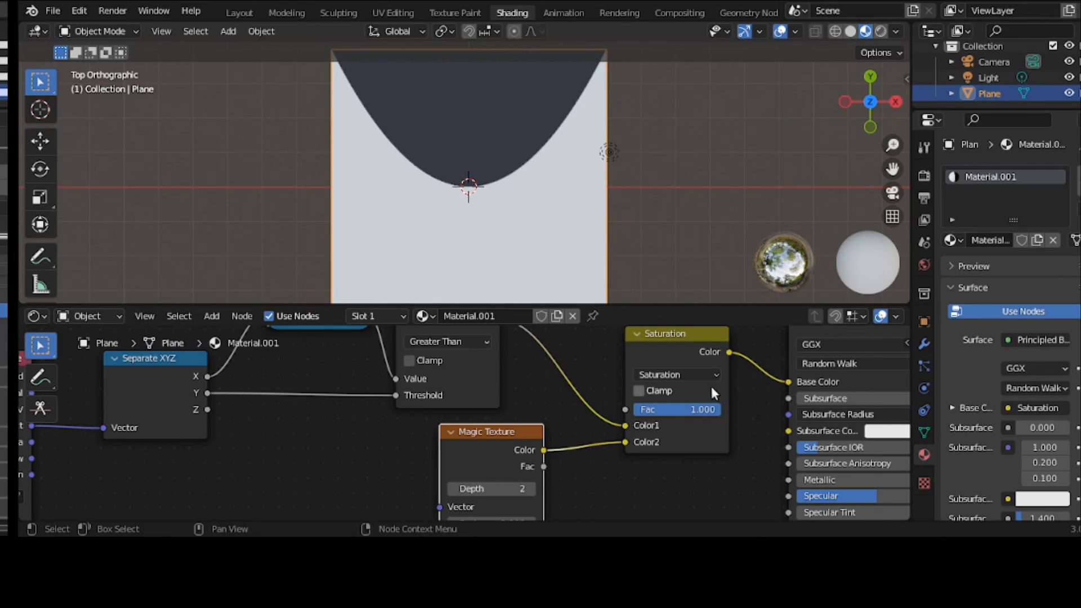
left_click(690, 374)
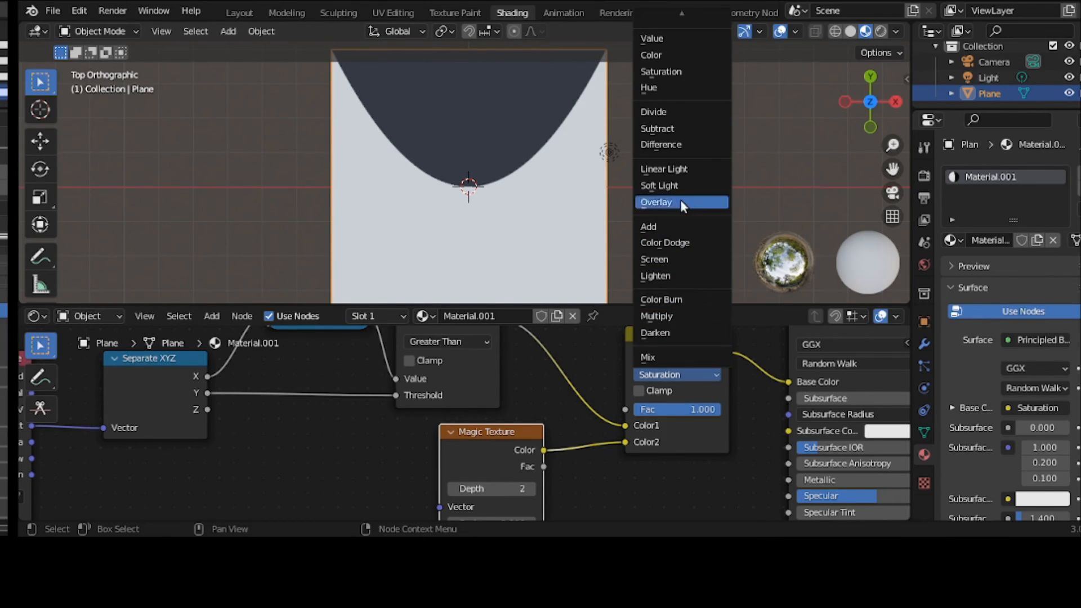
left_click(670, 111)
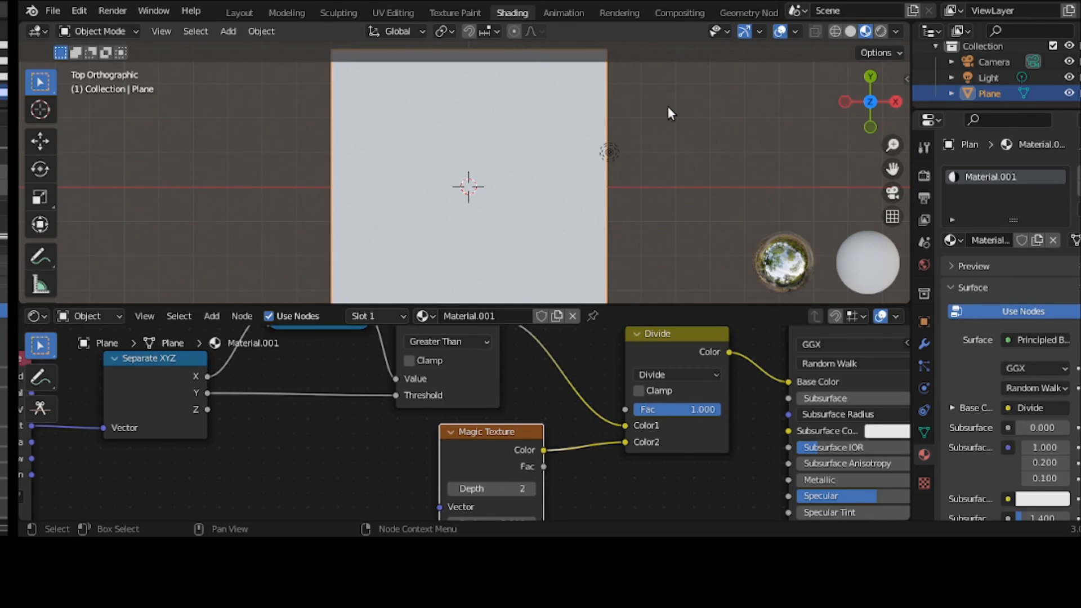